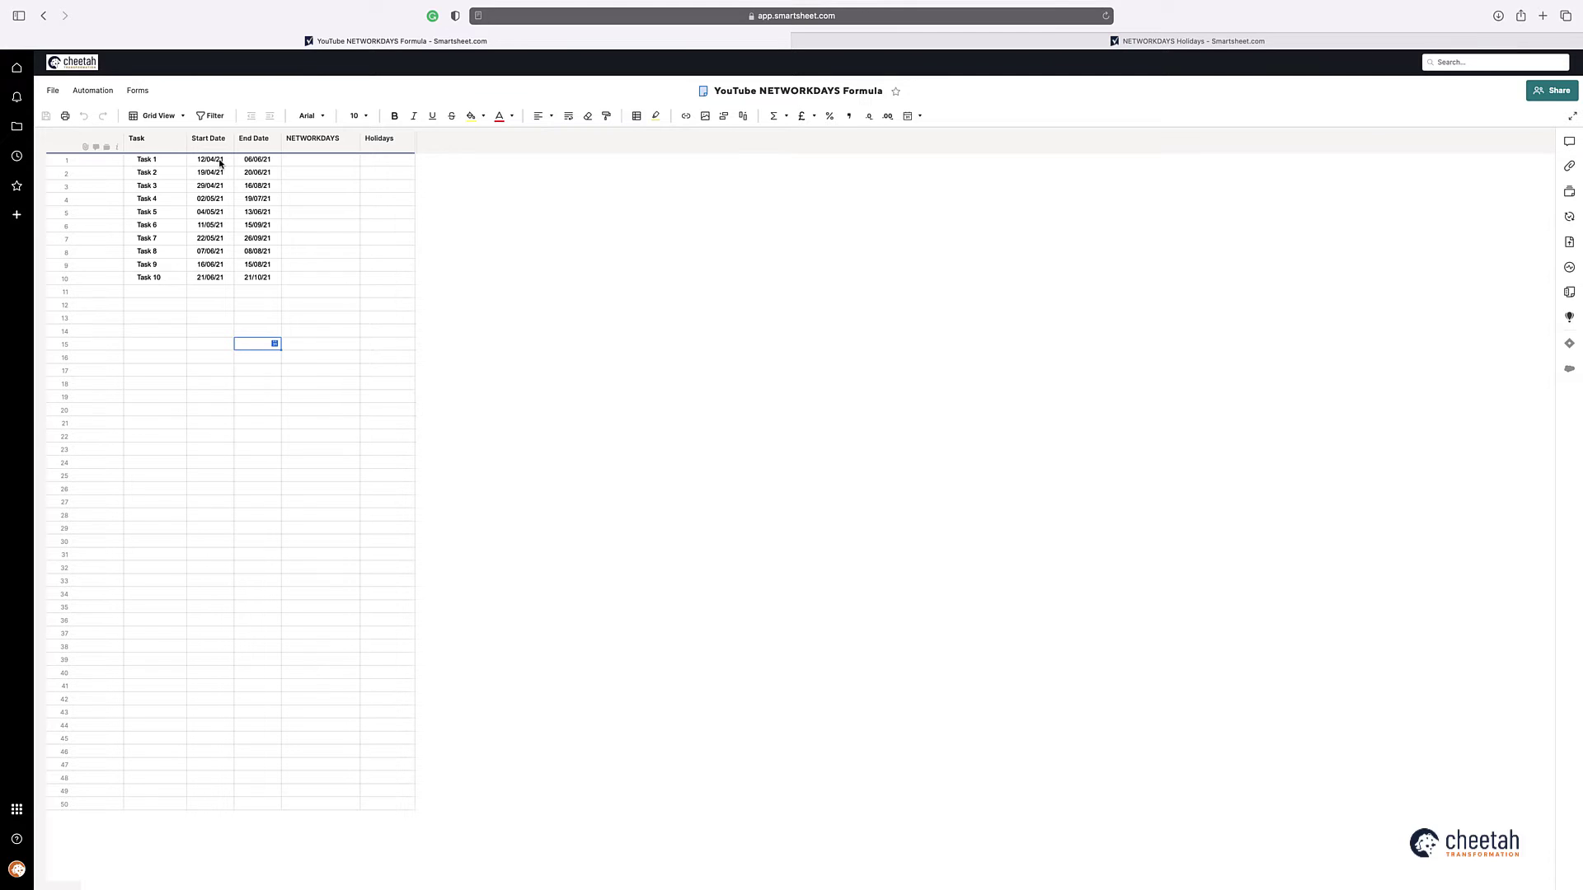
Enter =NETWORKDAYS(Start Date, End Date) in Task 1's cell, returning 40 working days.
click(311, 166)
text(=net)
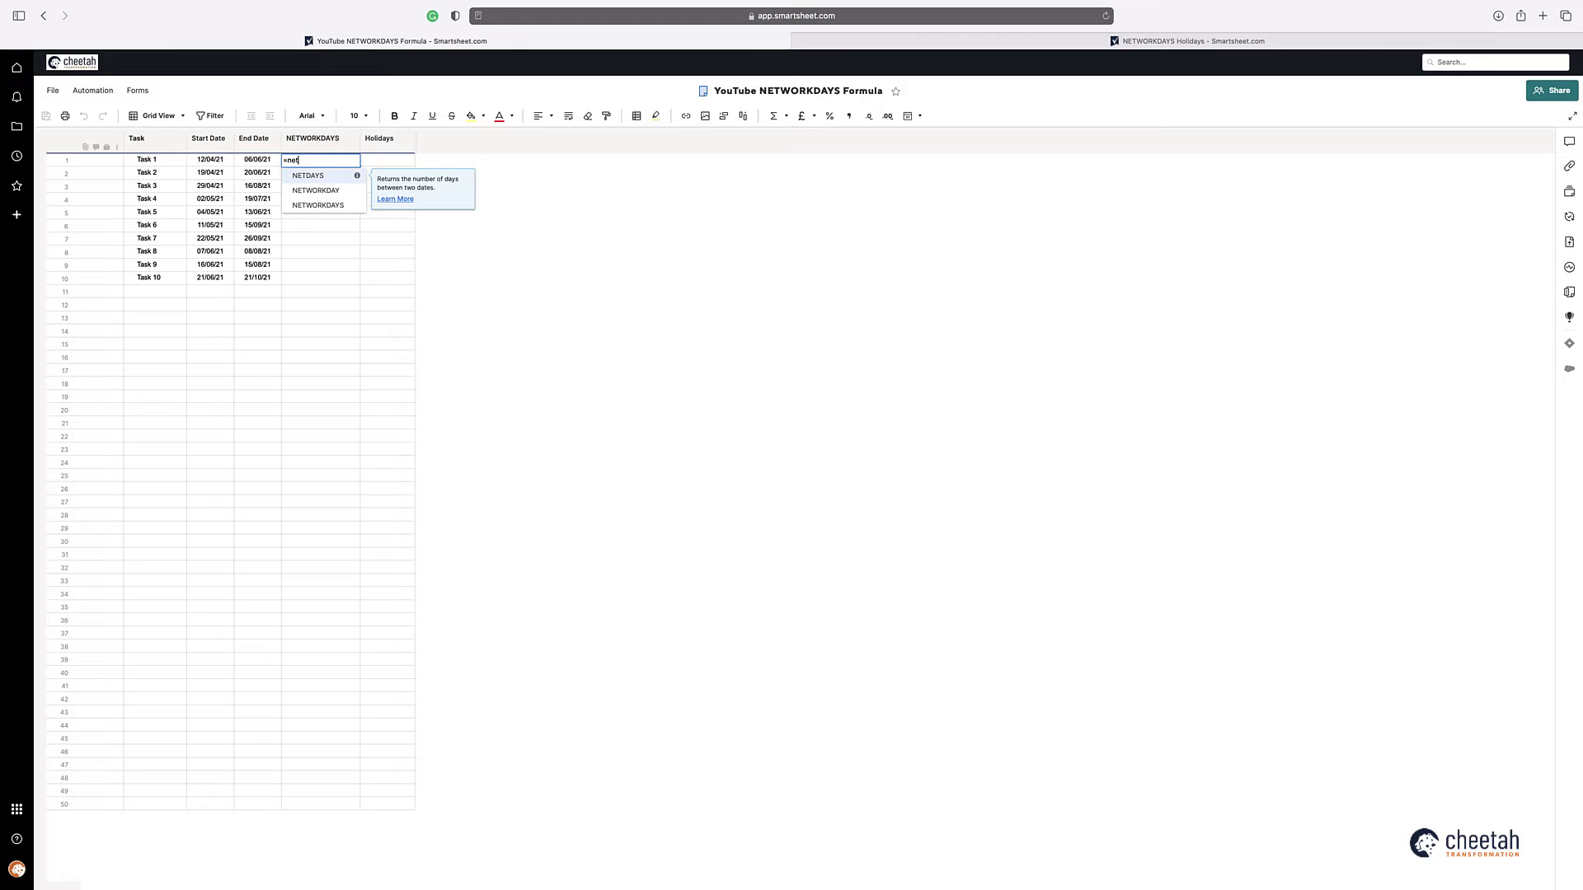
text(work)
key(Down)
key(Return)
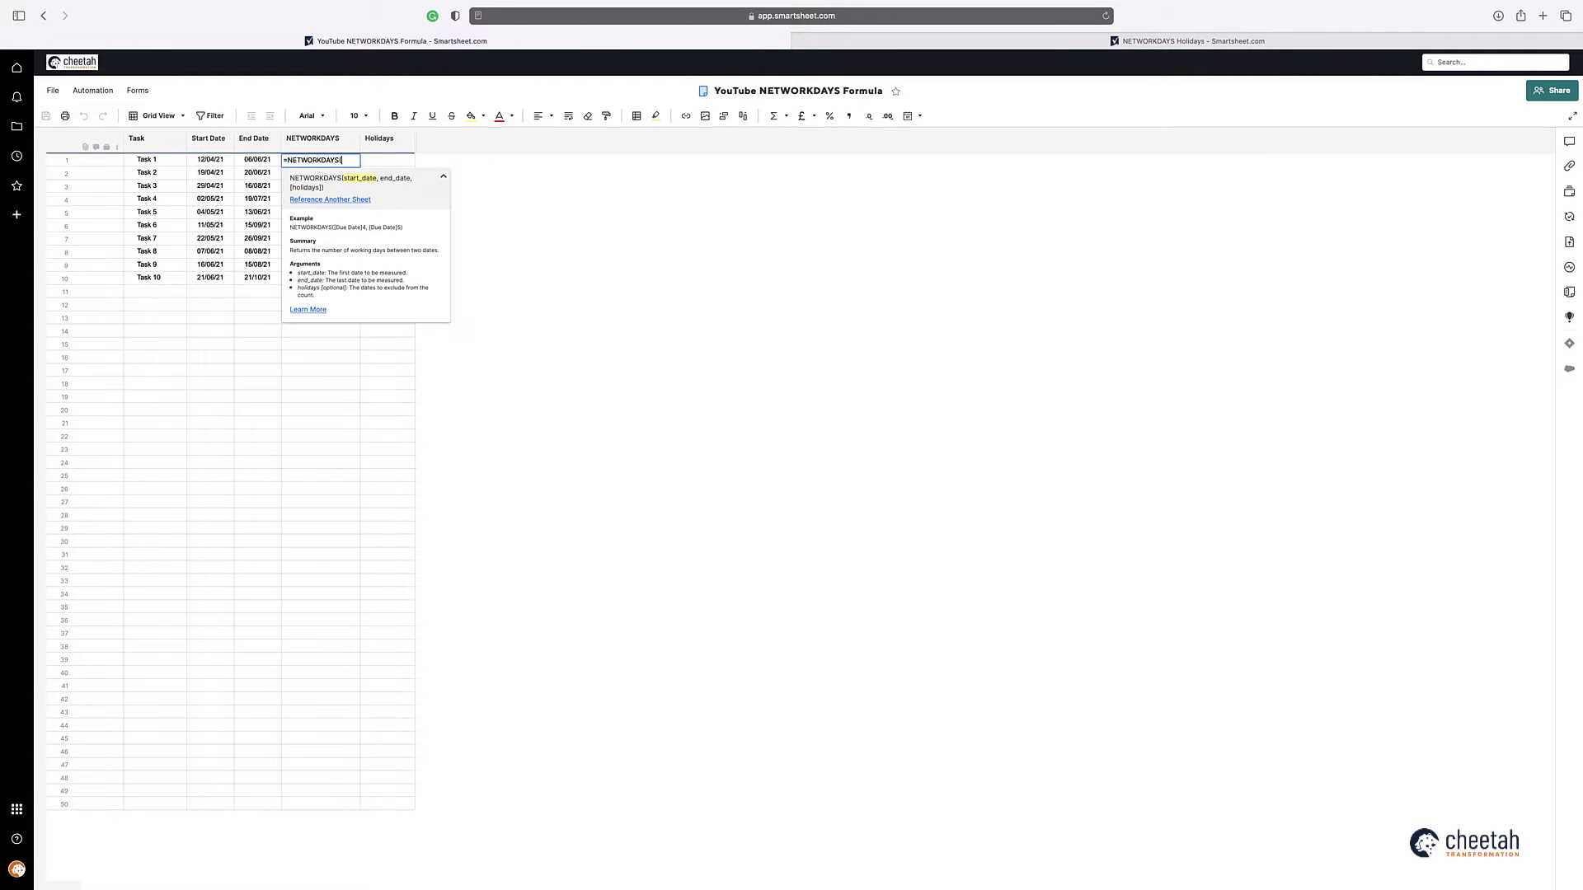
click(211, 160)
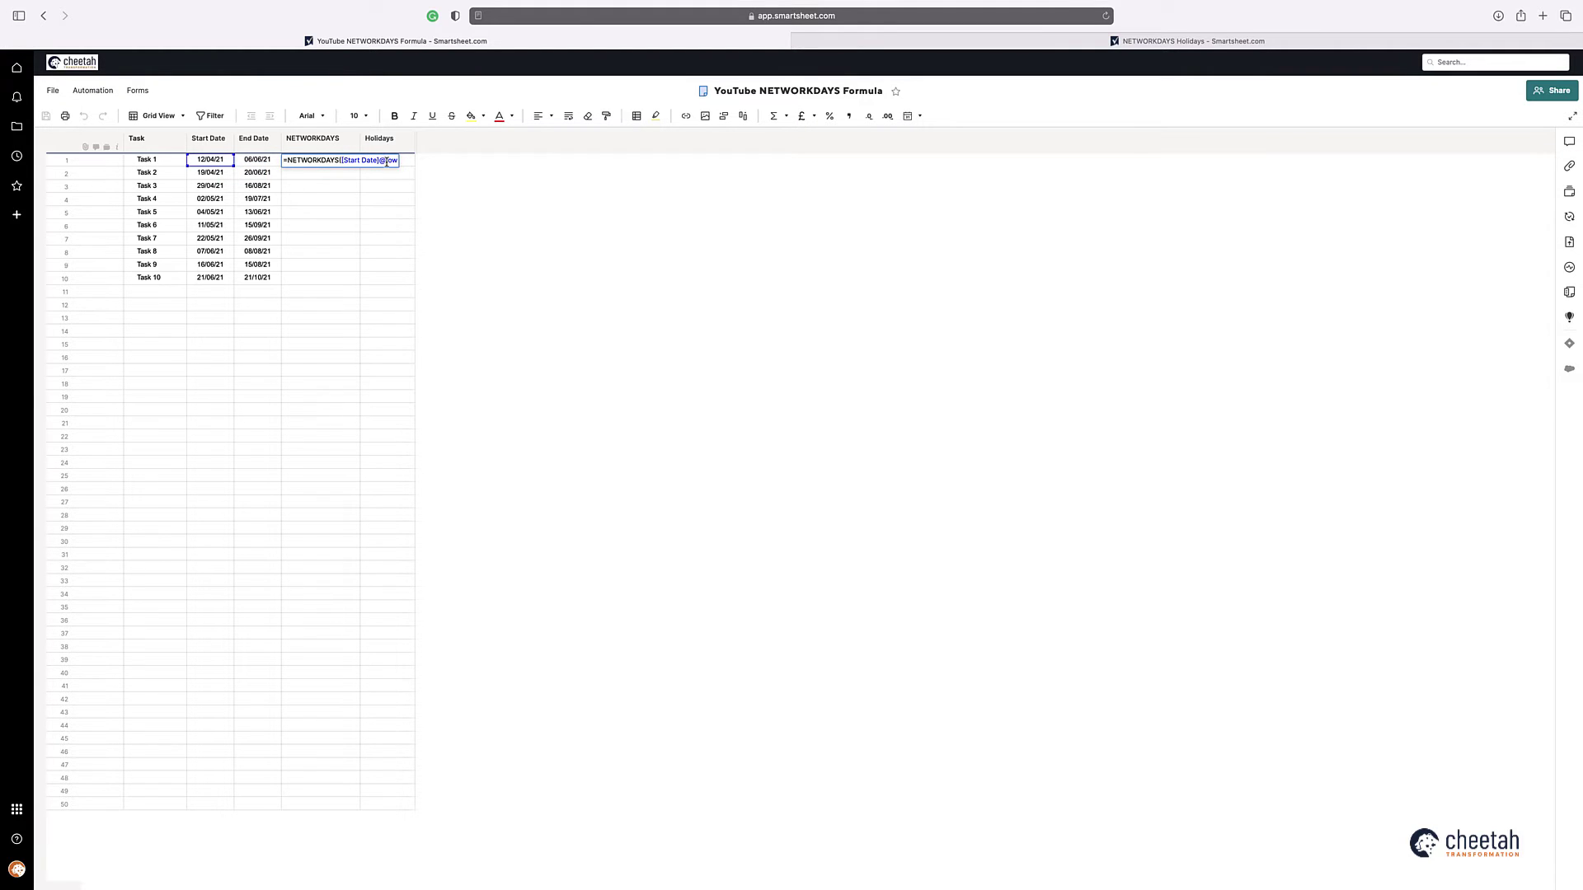
click(264, 162)
key(Return)
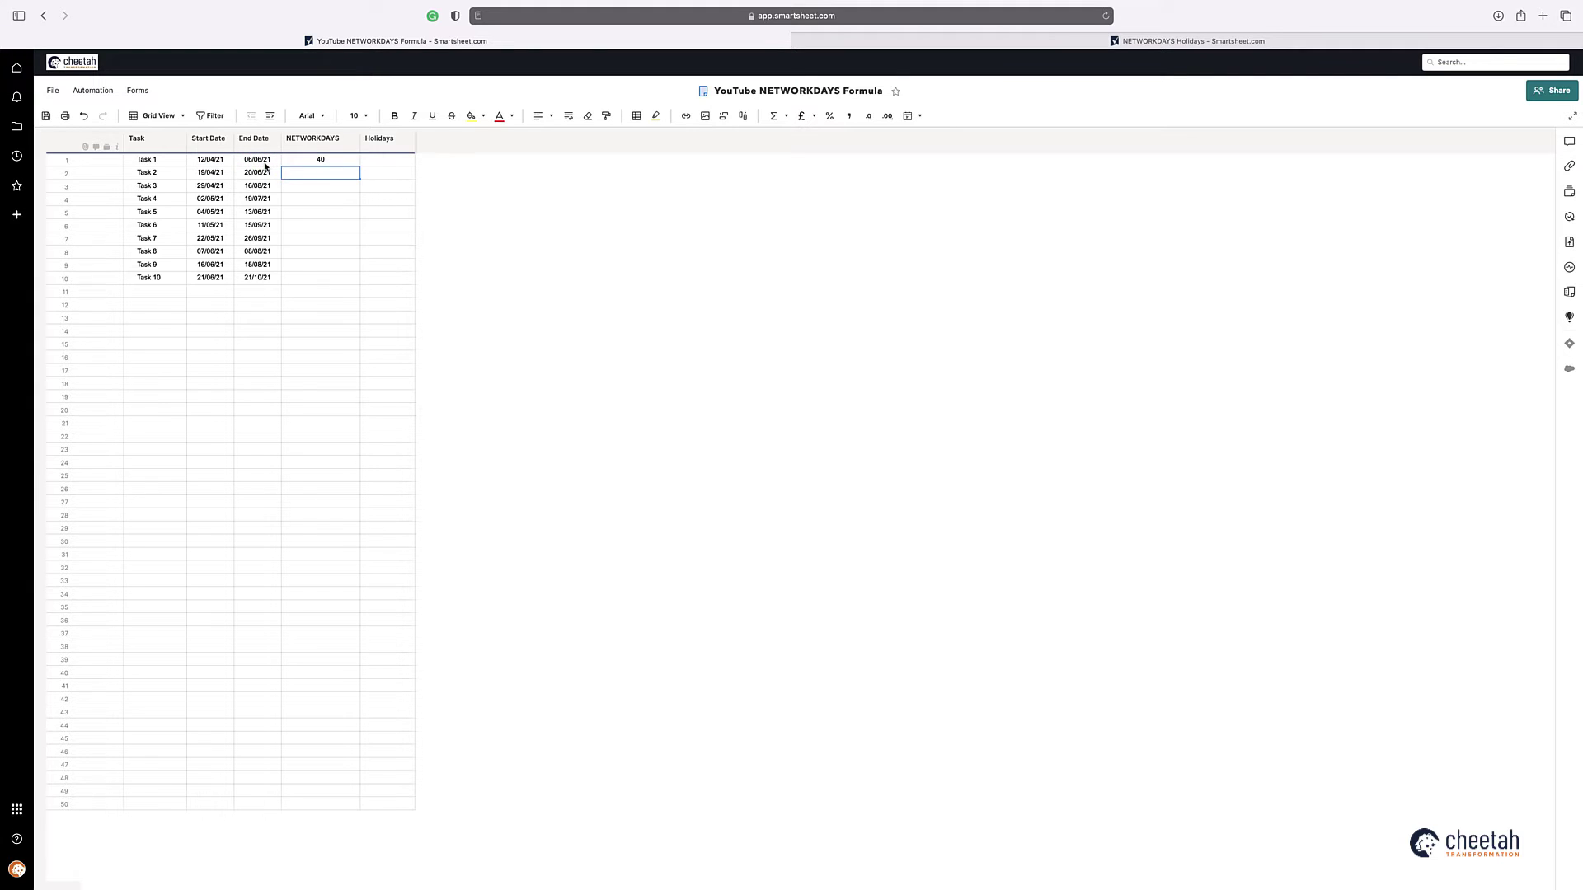
click(319, 164)
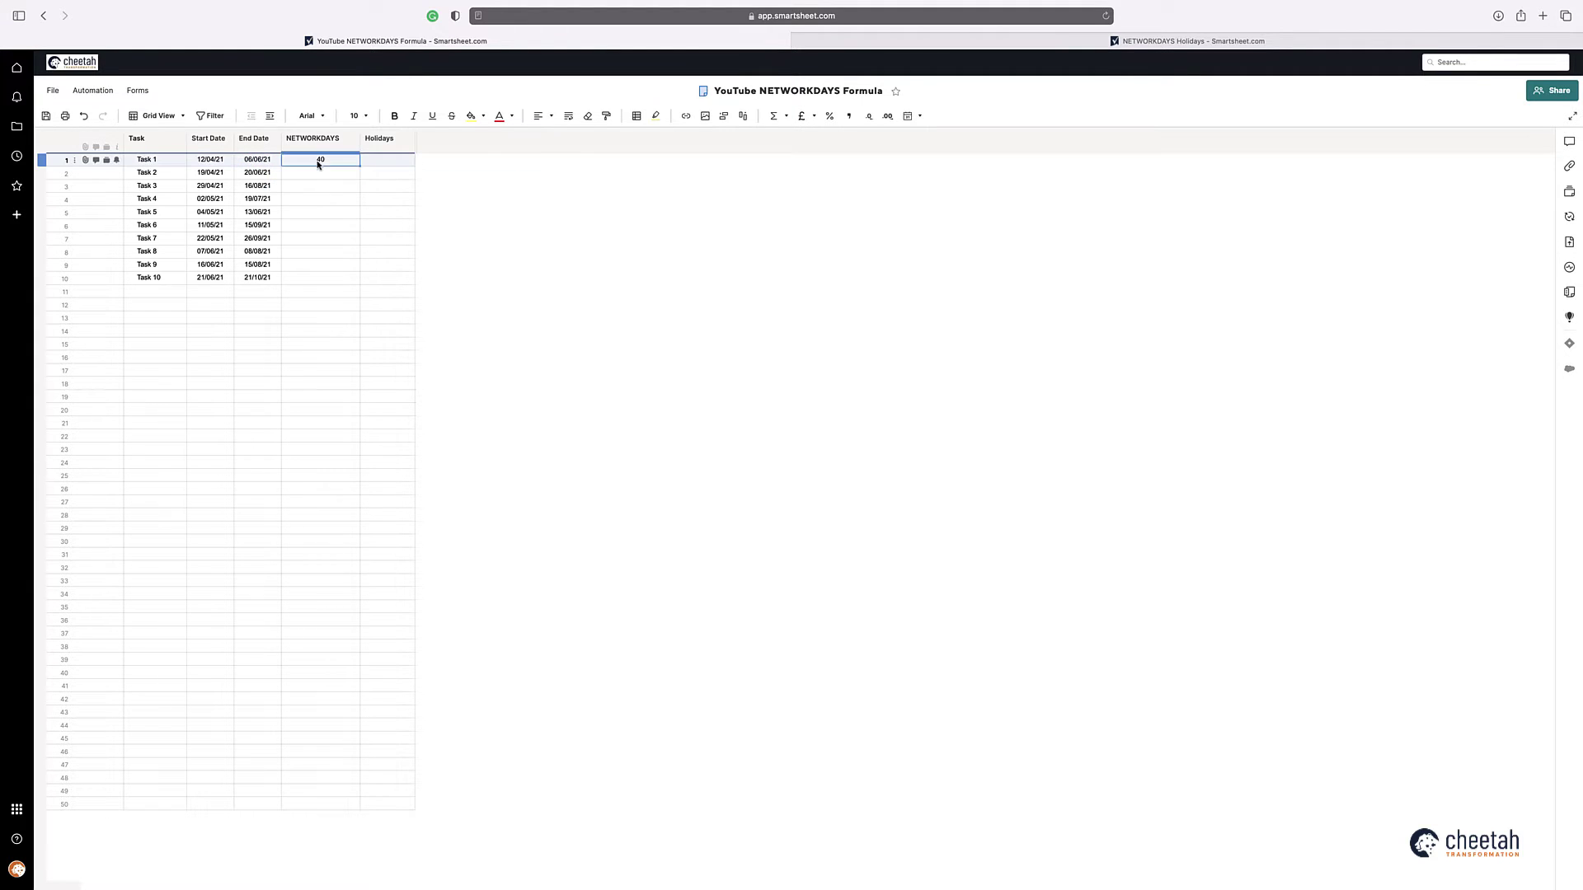
right_click(320, 163)
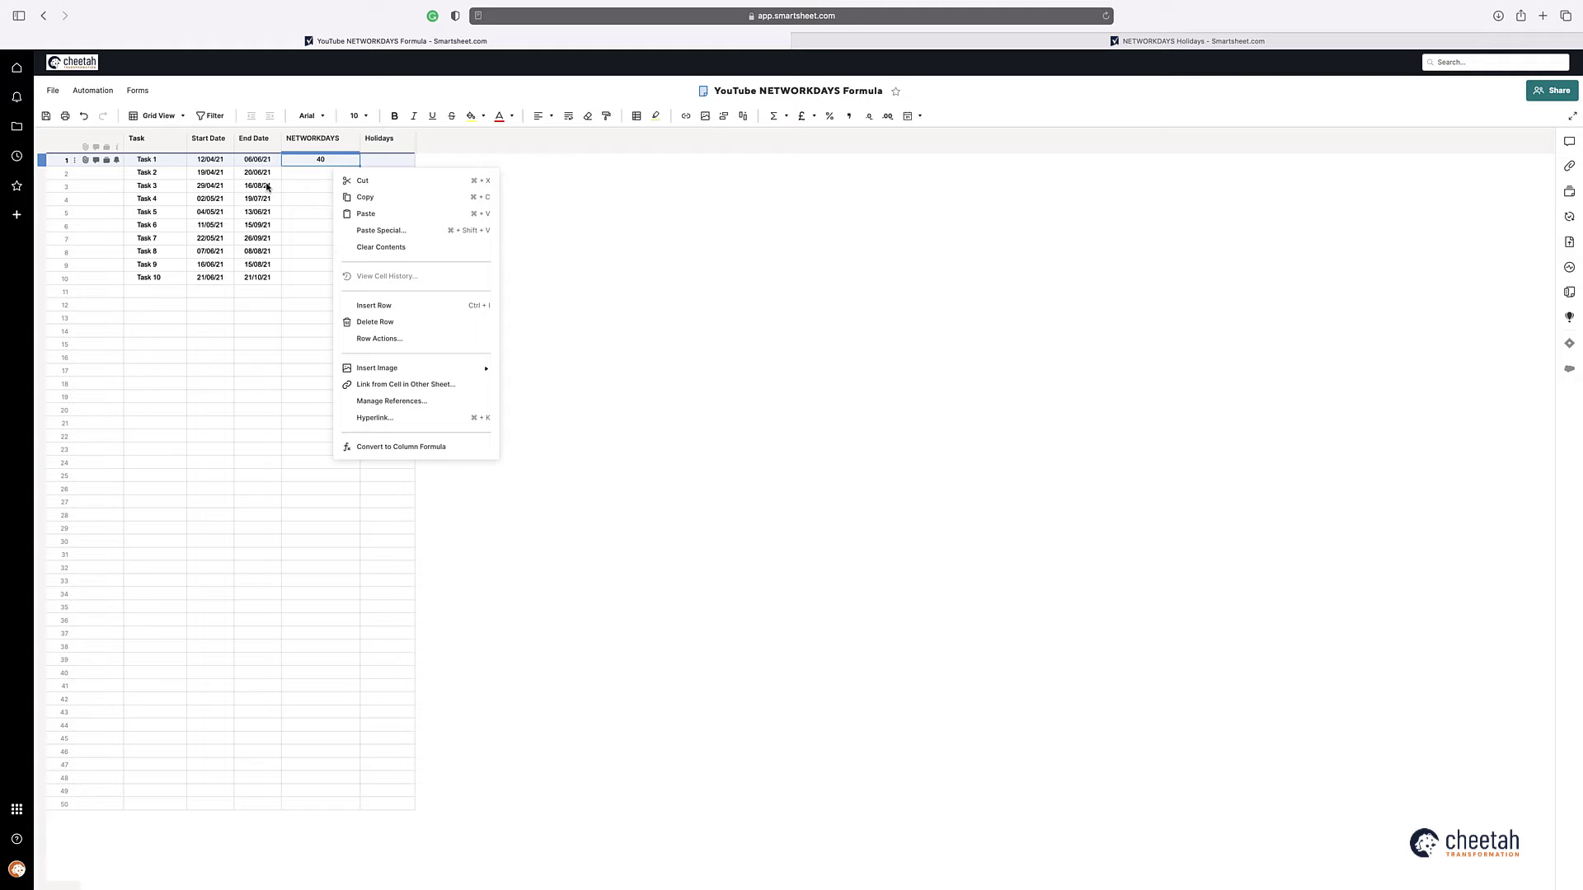
click(311, 160)
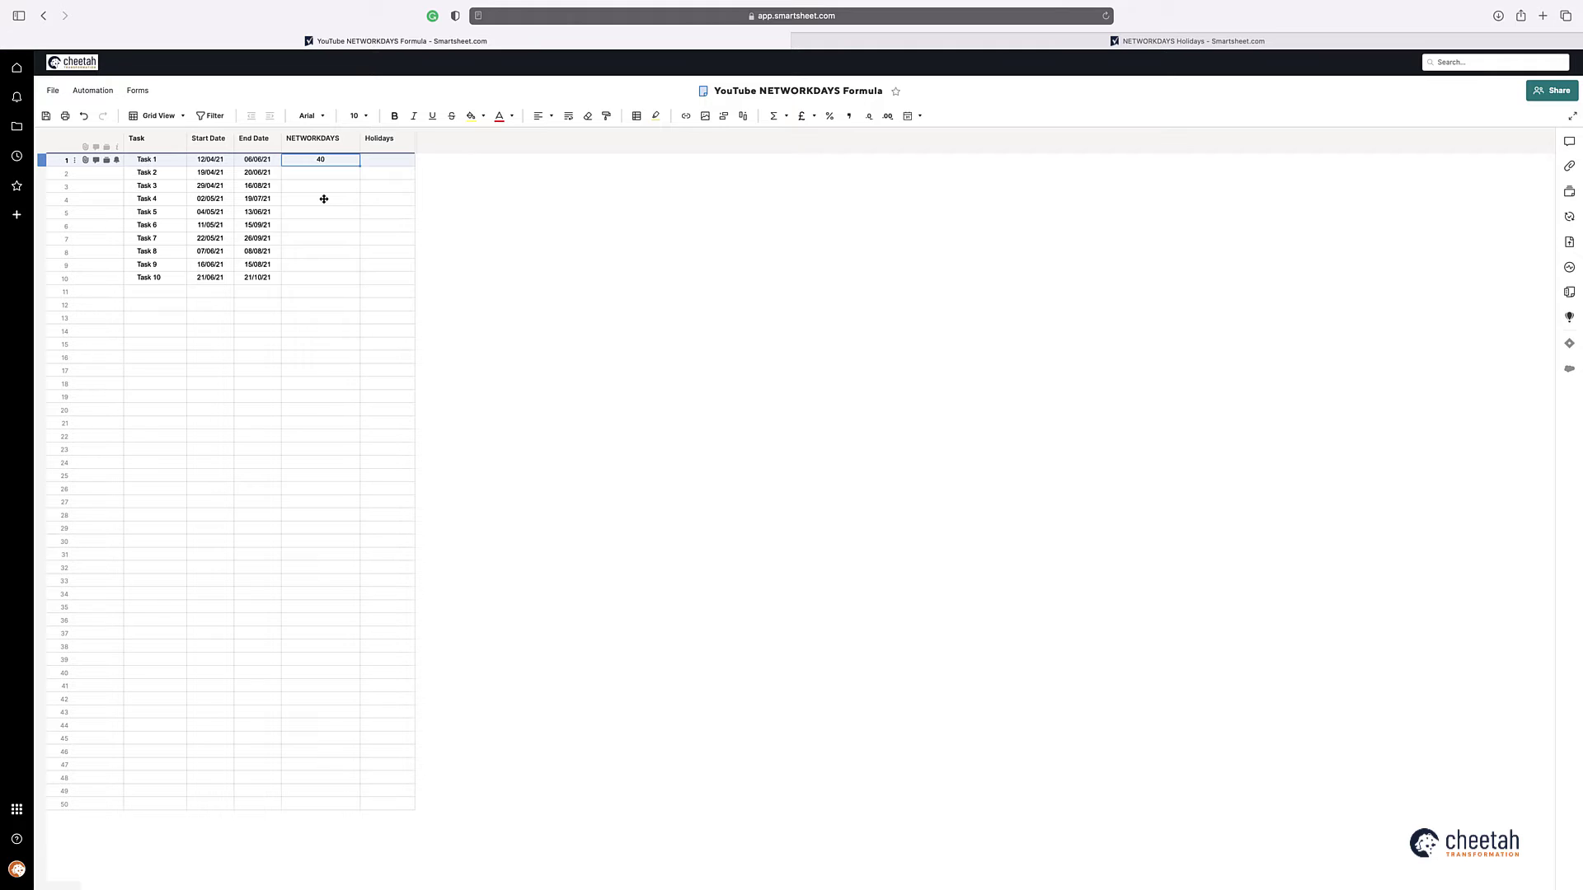
Pick 3 May 2021 from the date picker in Task 1's Holidays cell.
click(381, 164)
click(408, 161)
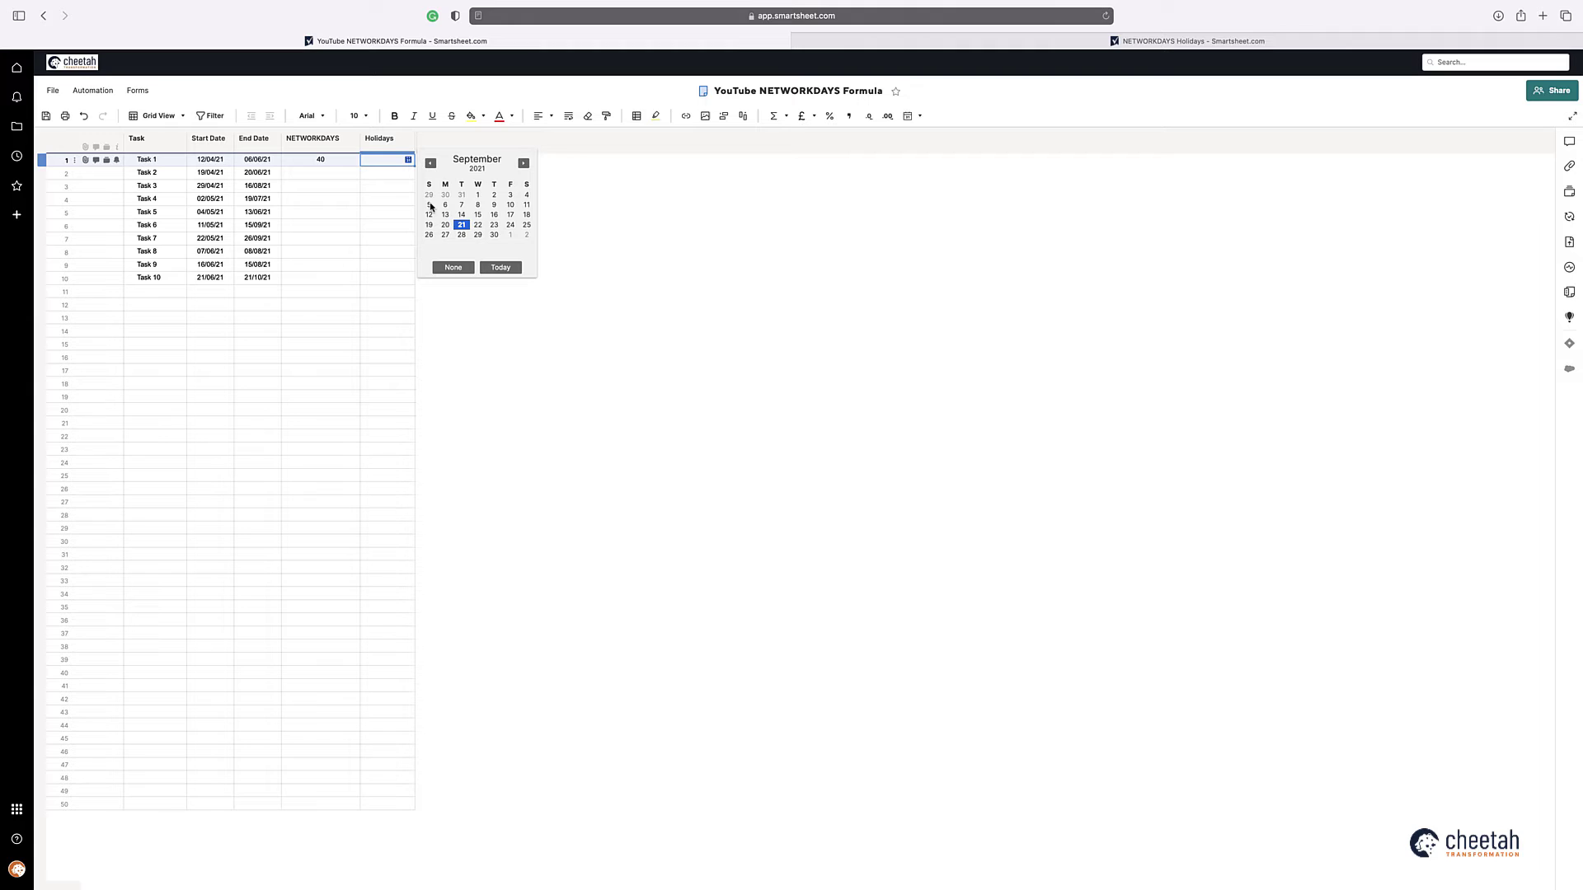
click(430, 164)
click(430, 164)
click(431, 164)
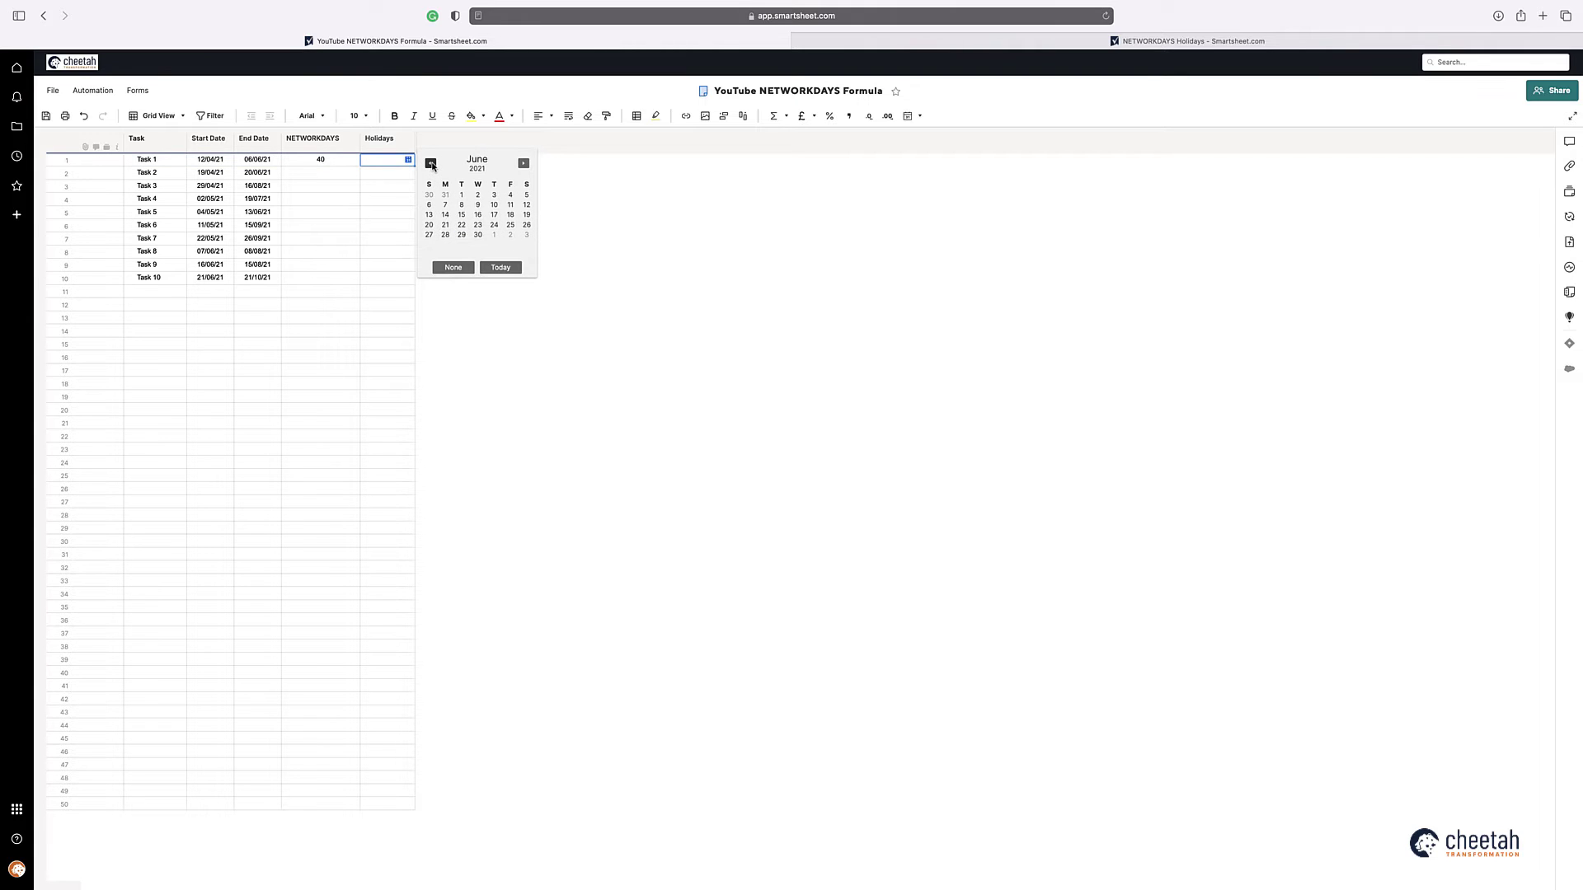
click(430, 164)
click(446, 206)
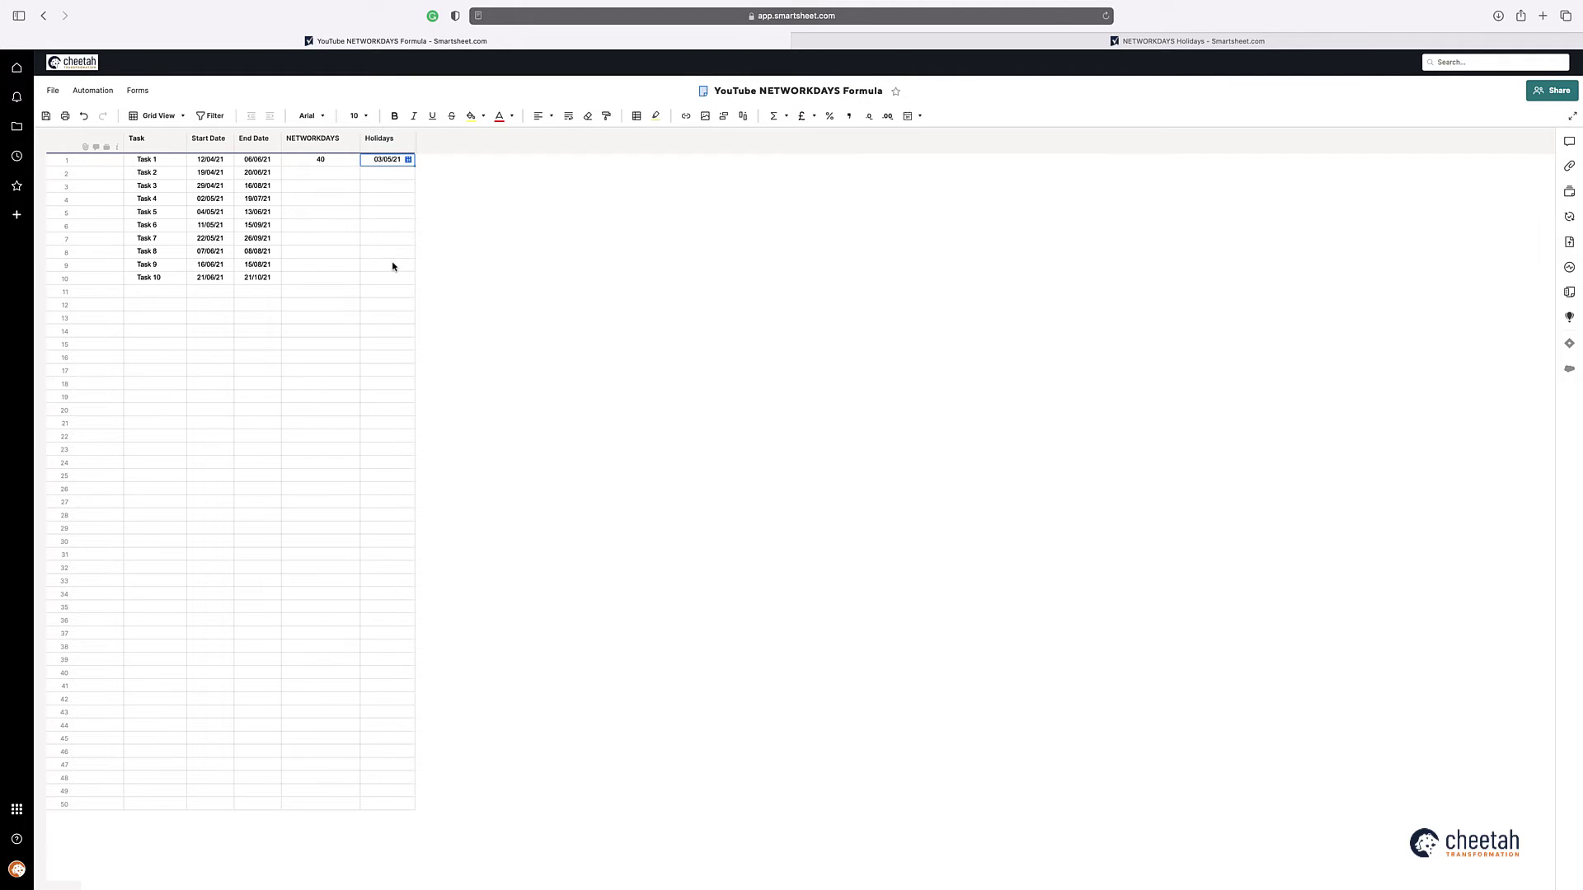
Add Holidays@row as the formula's holidays argument, dropping Task 1's result to 39.
double_click(326, 161)
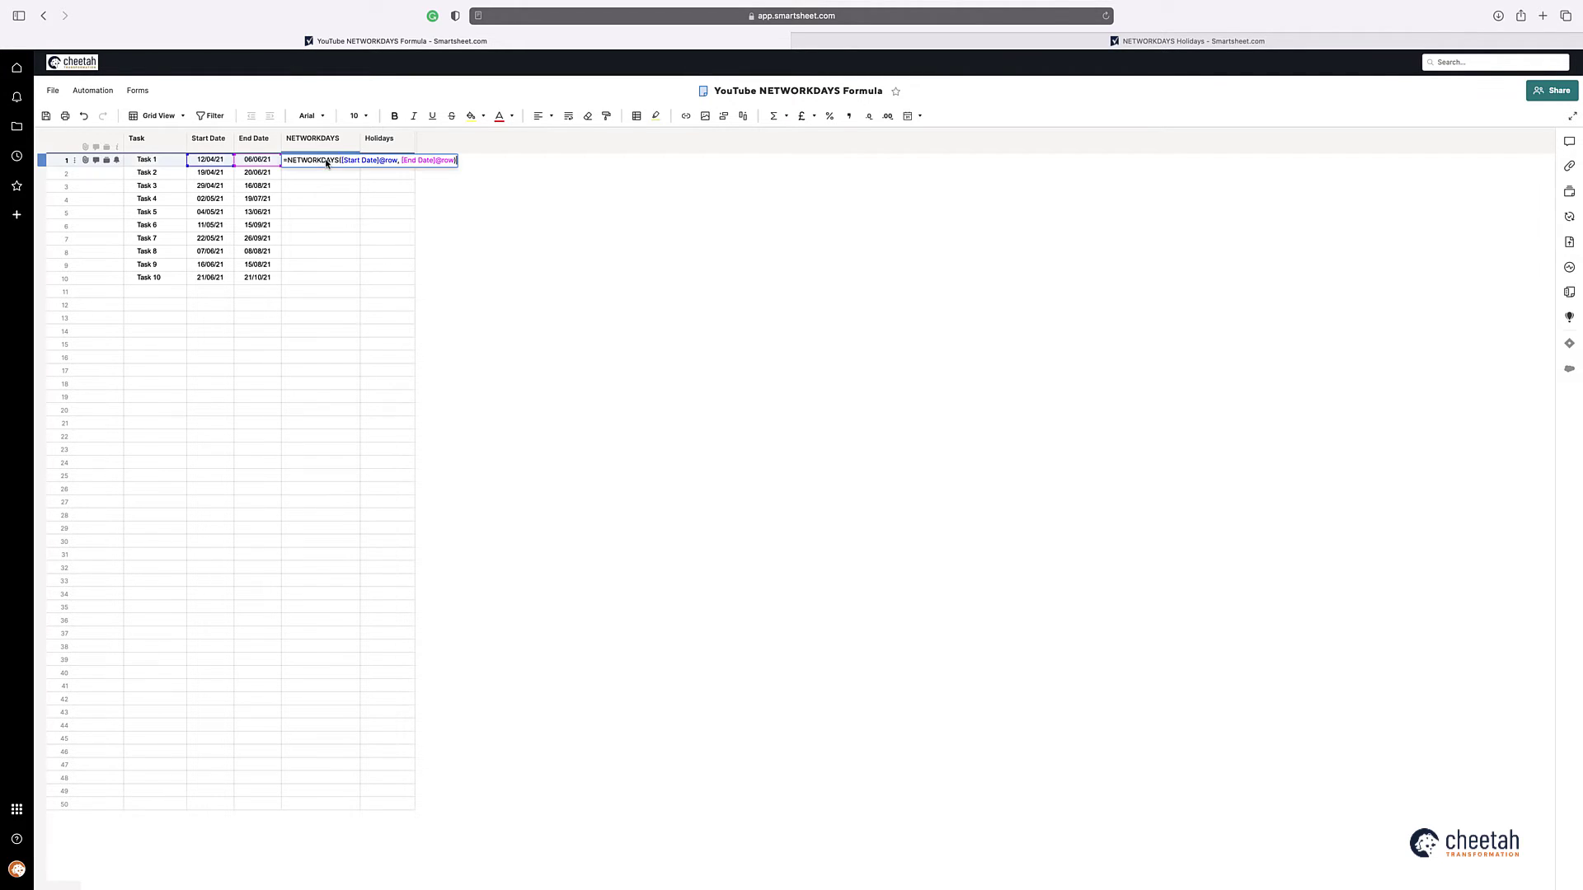
click(454, 162)
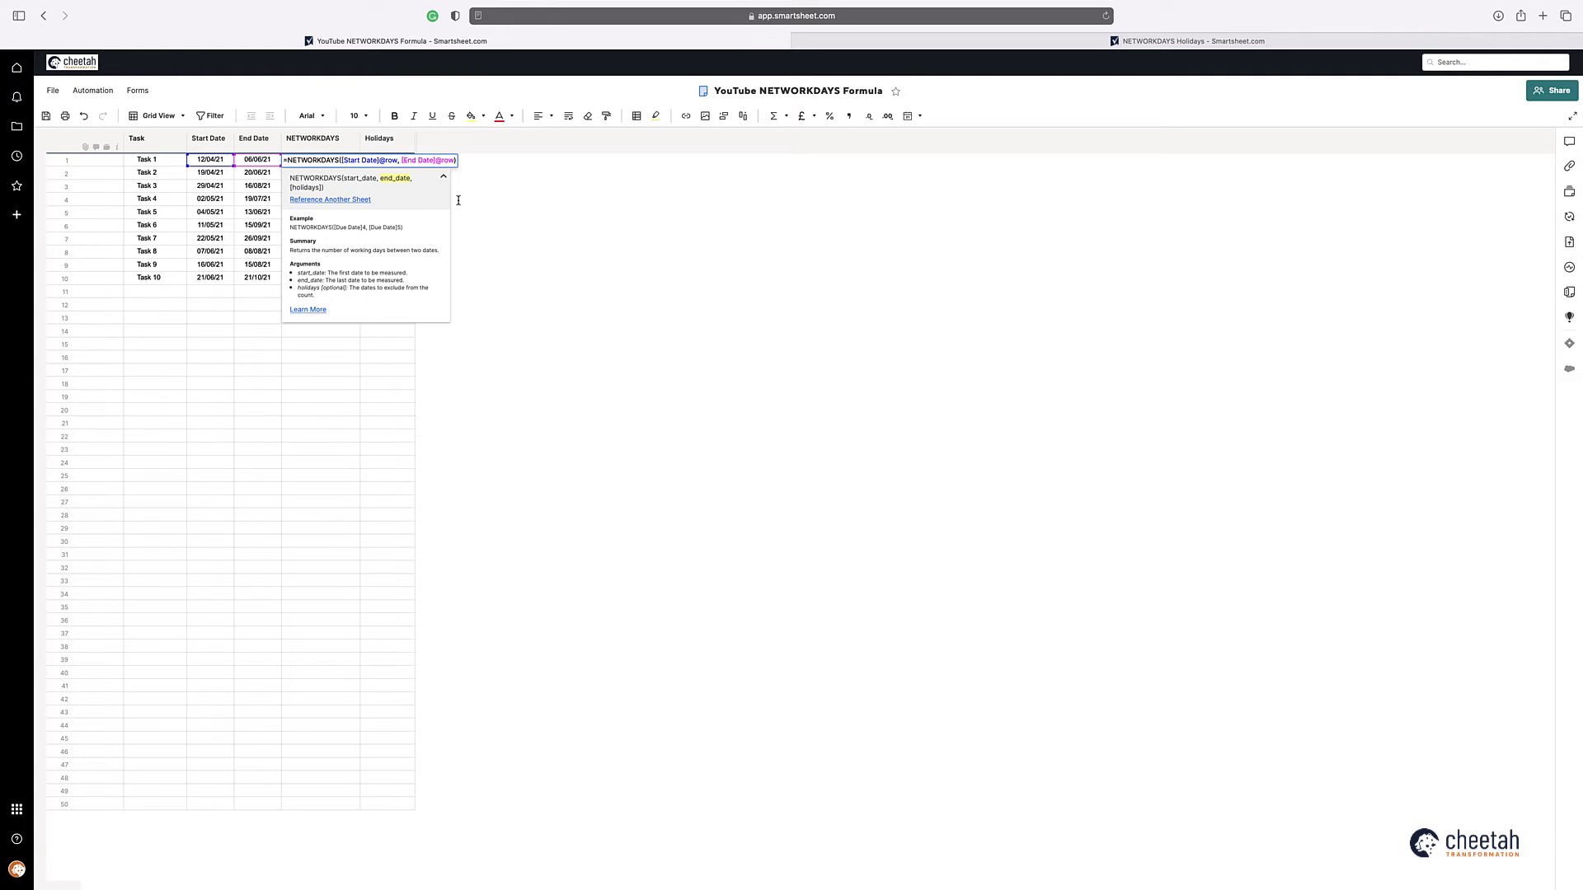
text(,)
click(378, 335)
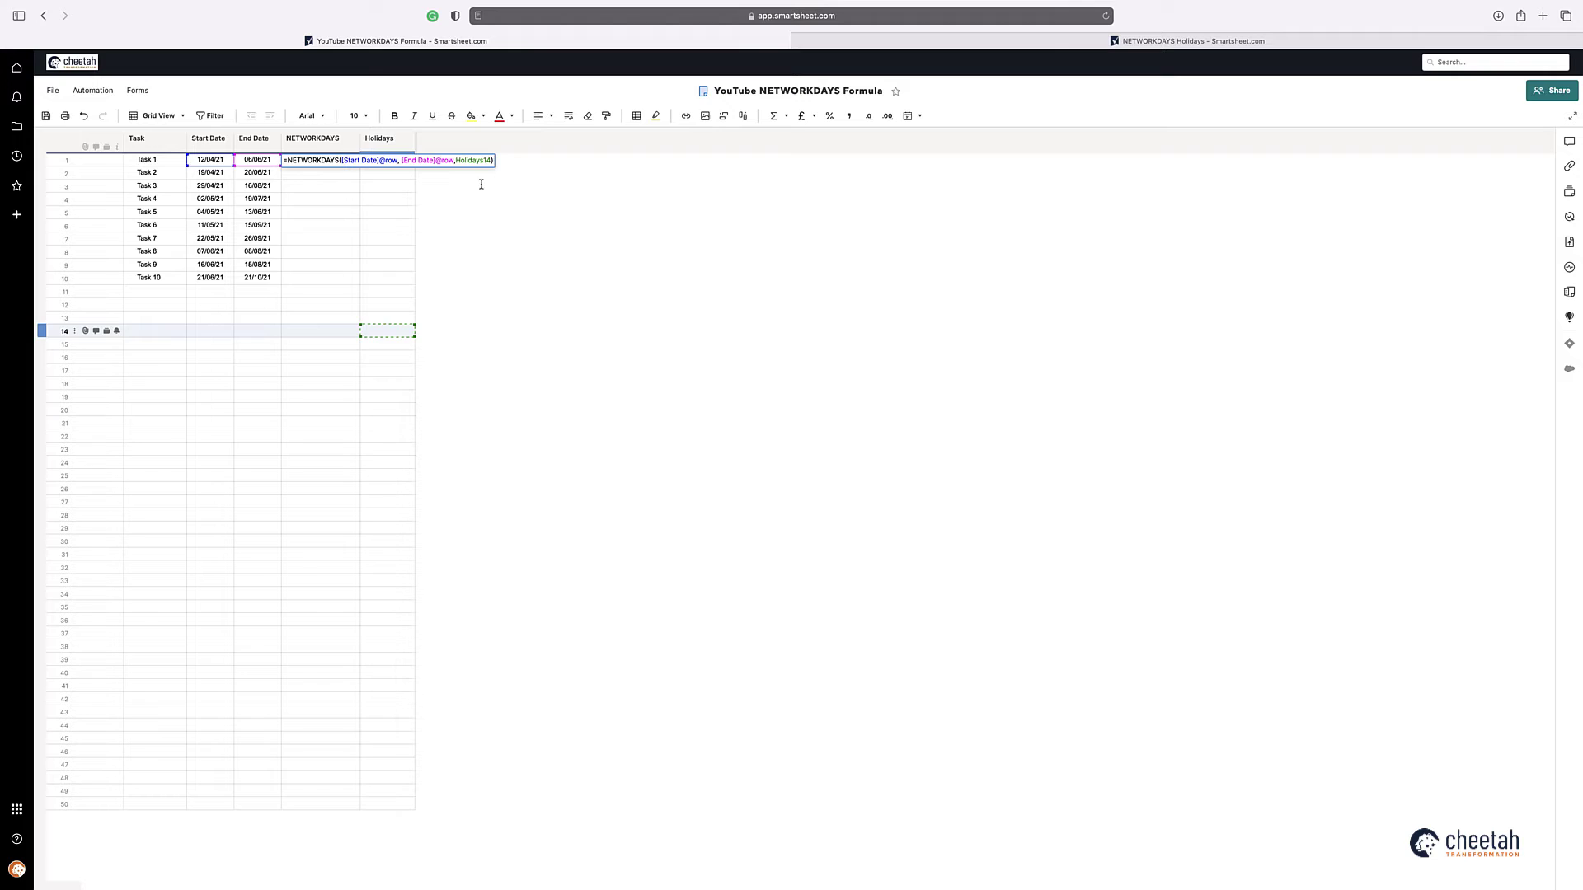
key(Delete)
key(Delete)
text(@row)
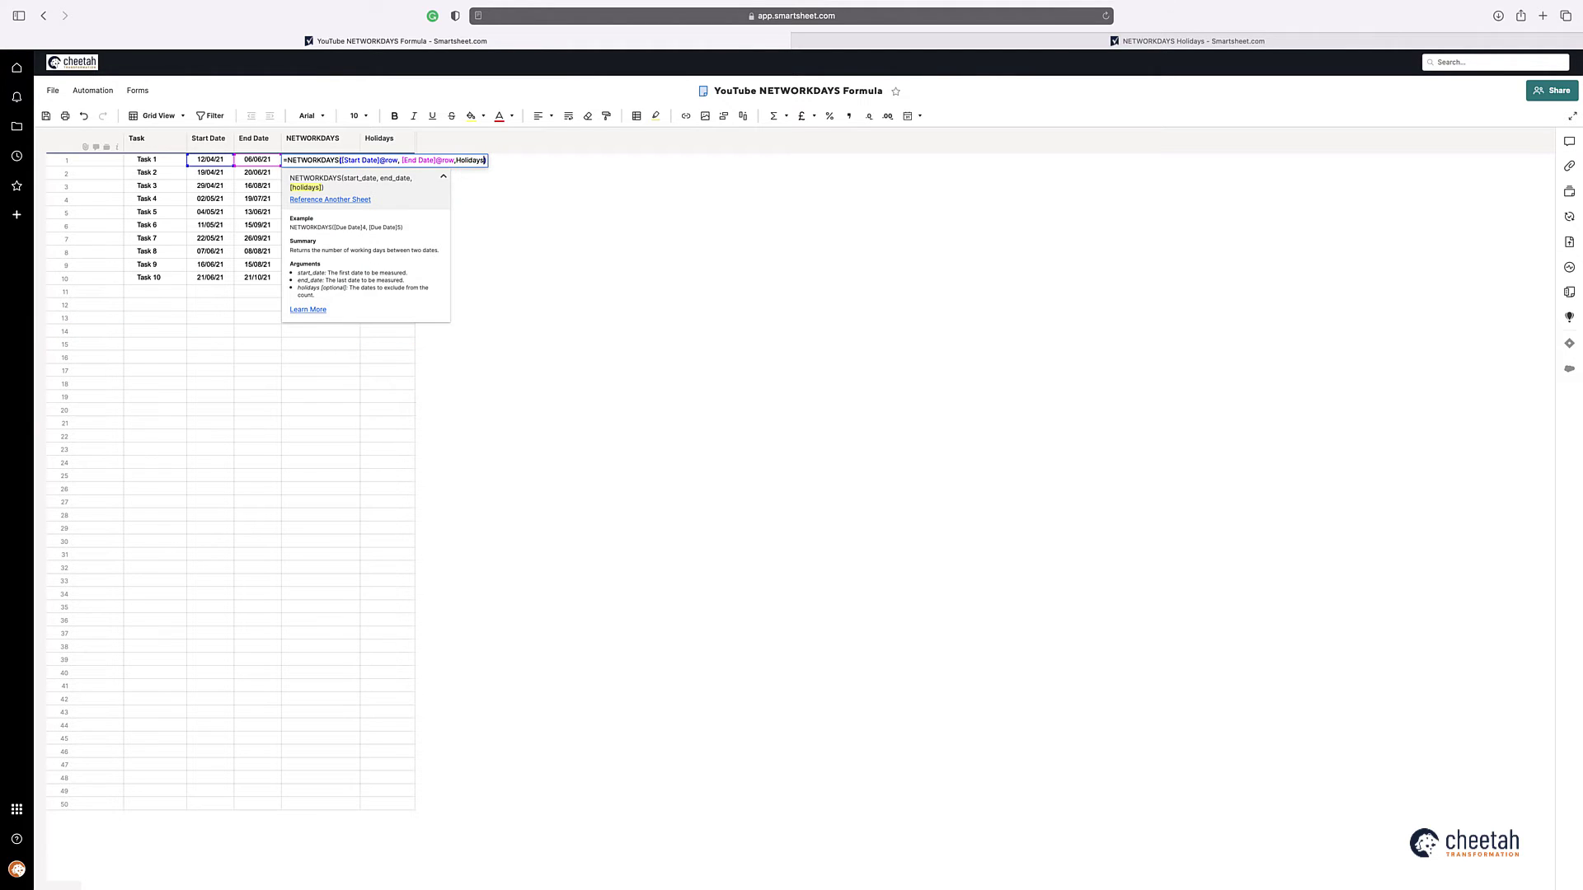
key(Return)
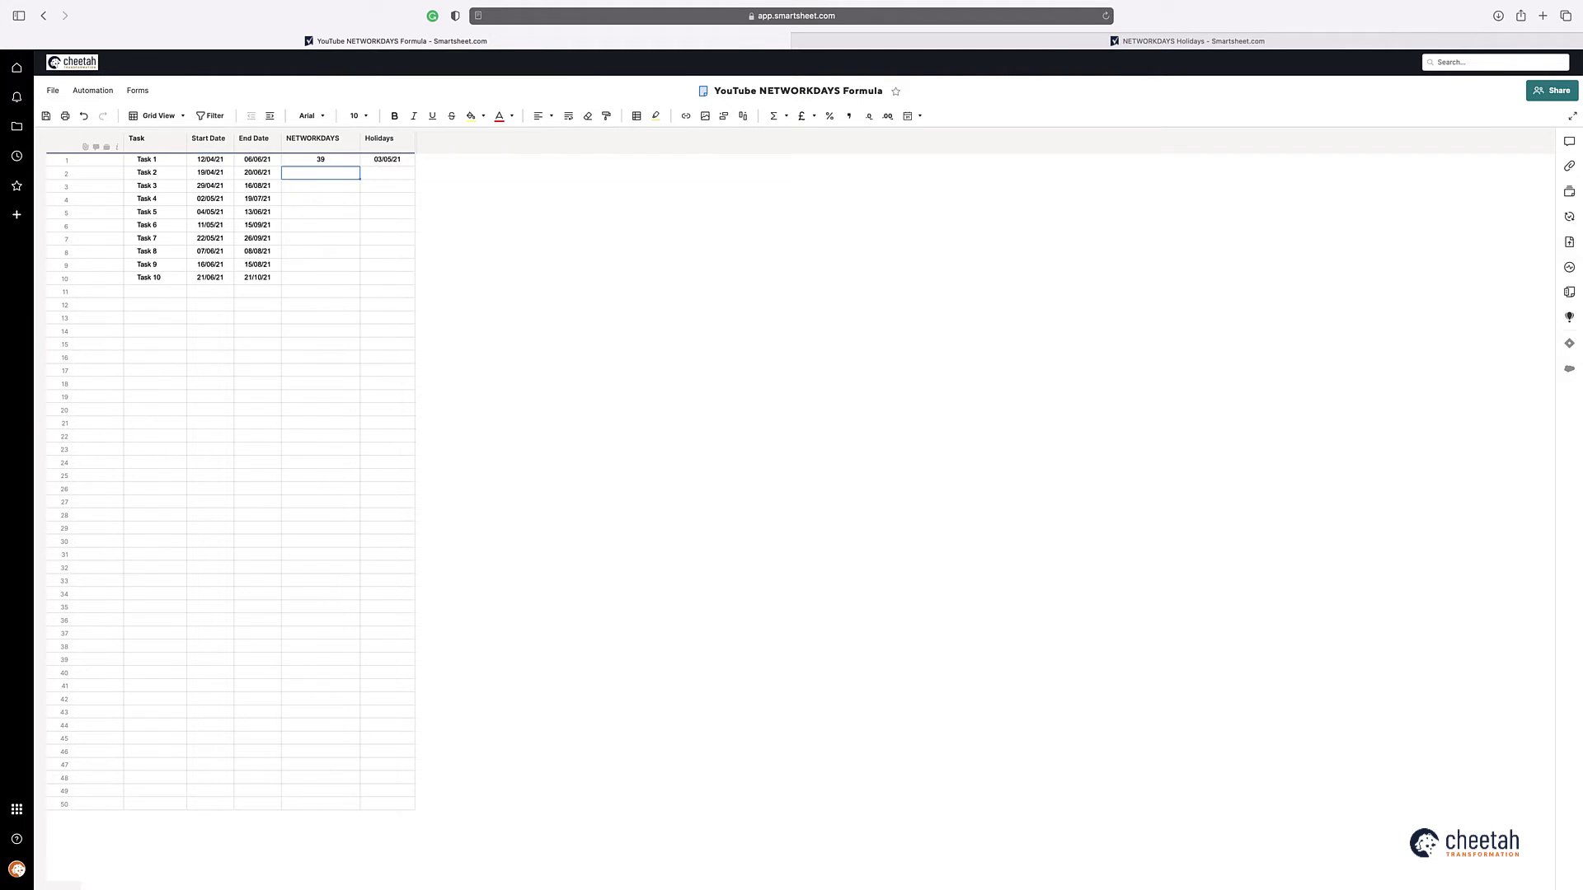
Swap Holidays@row for a reference to the NETWORKDAYS Holidays sheet's Holiday Date column, giving 38.
click(317, 162)
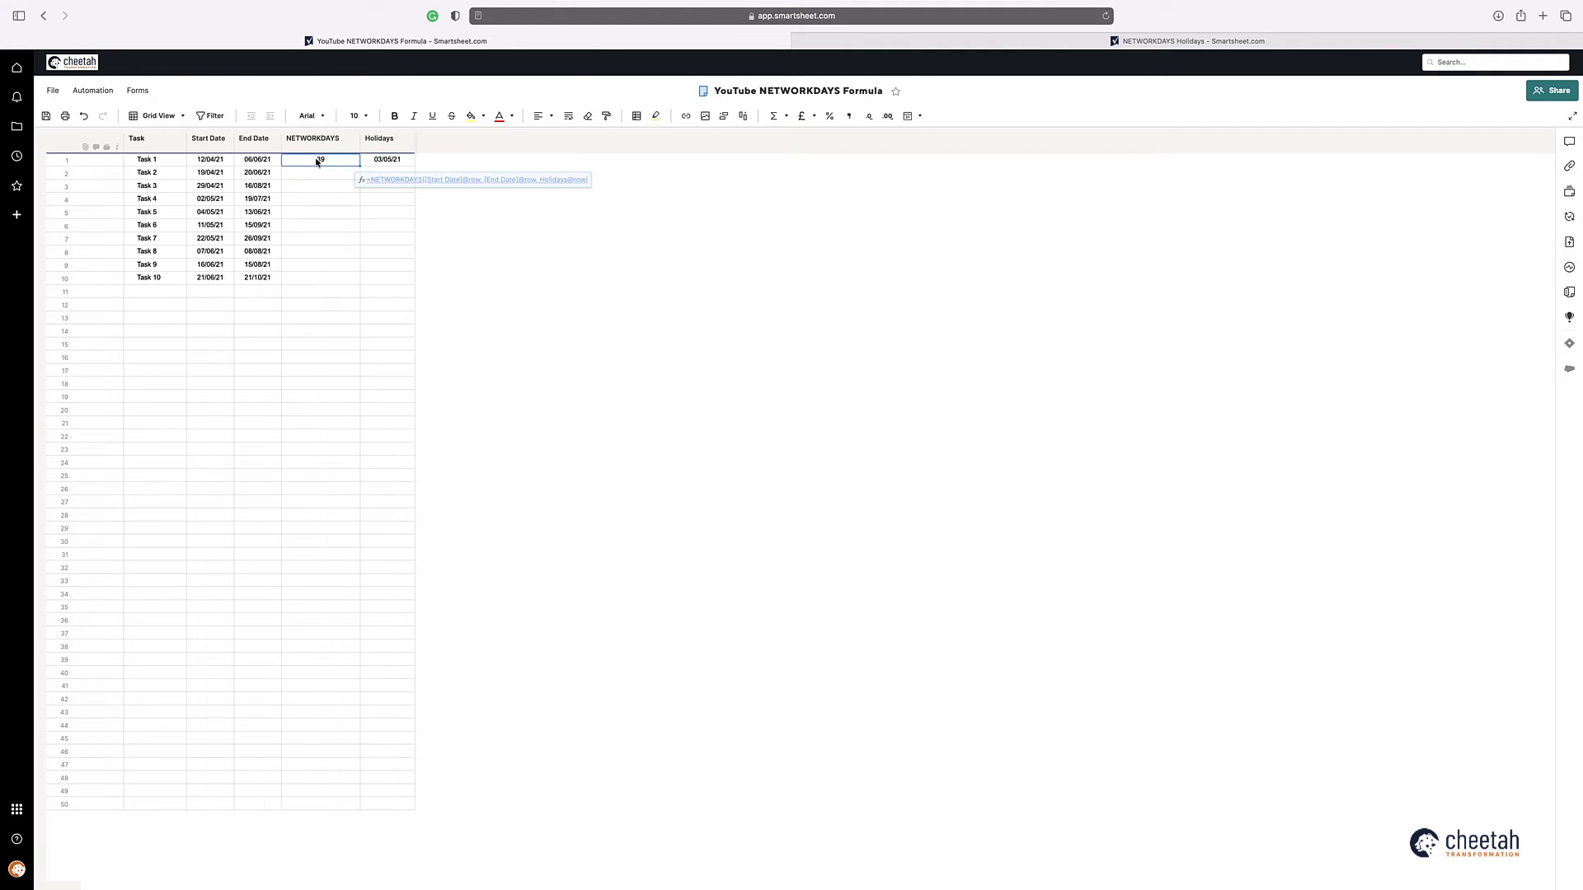
double_click(317, 162)
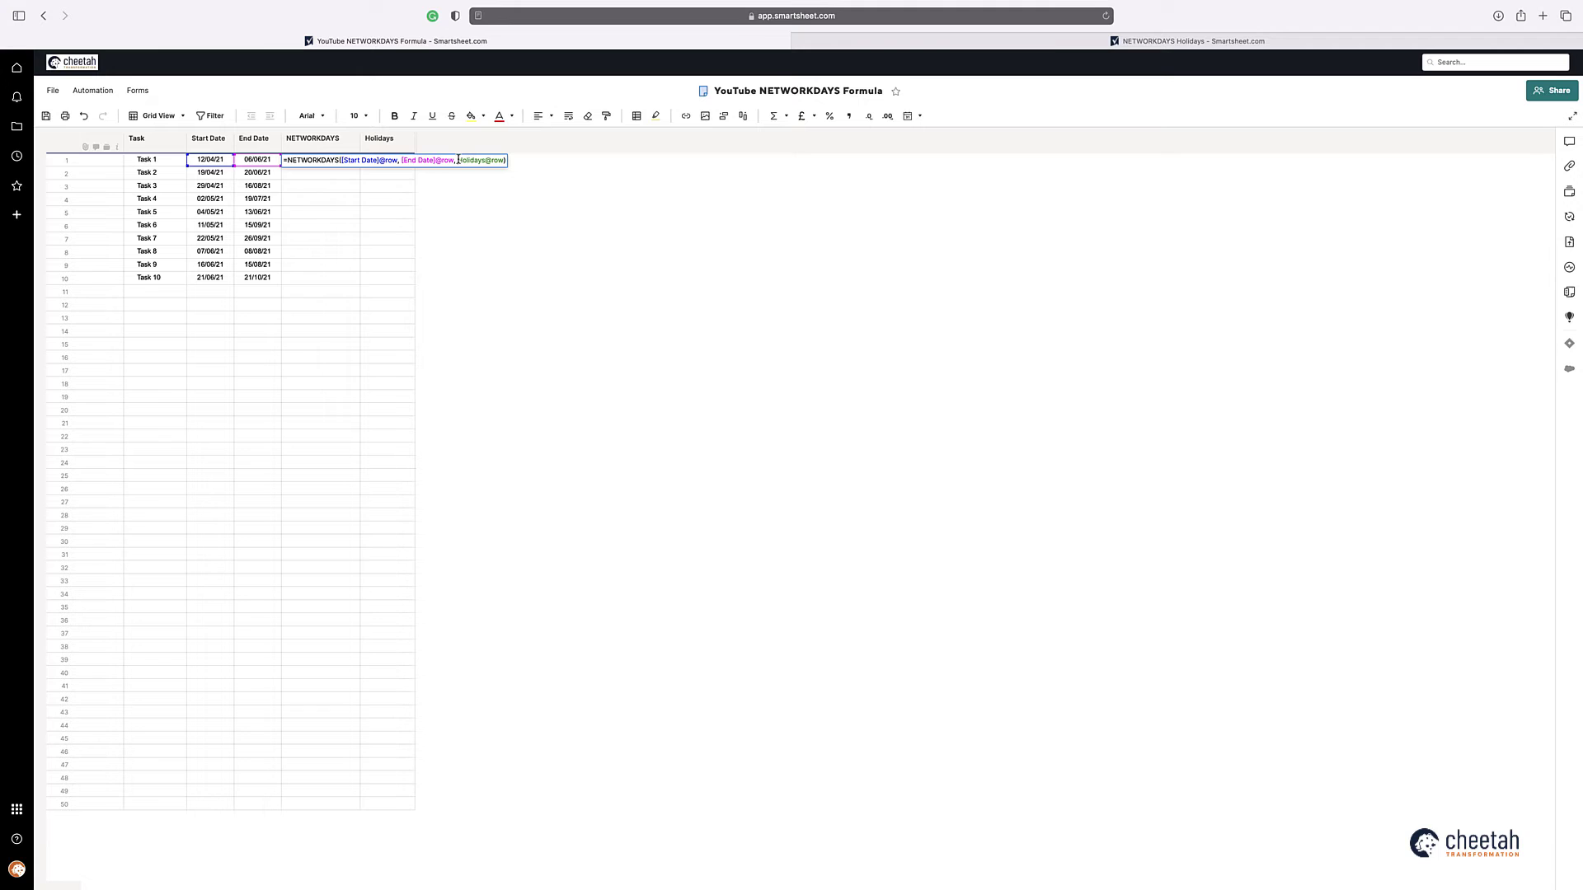
key(BackSpace)
key(BackSpace)
key(BackSpace)
key(BackSpace)
key(BackSpace)
key(BackSpace)
key(BackSpace)
key(BackSpace)
key(BackSpace)
key(BackSpace)
key(BackSpace)
key(BackSpace)
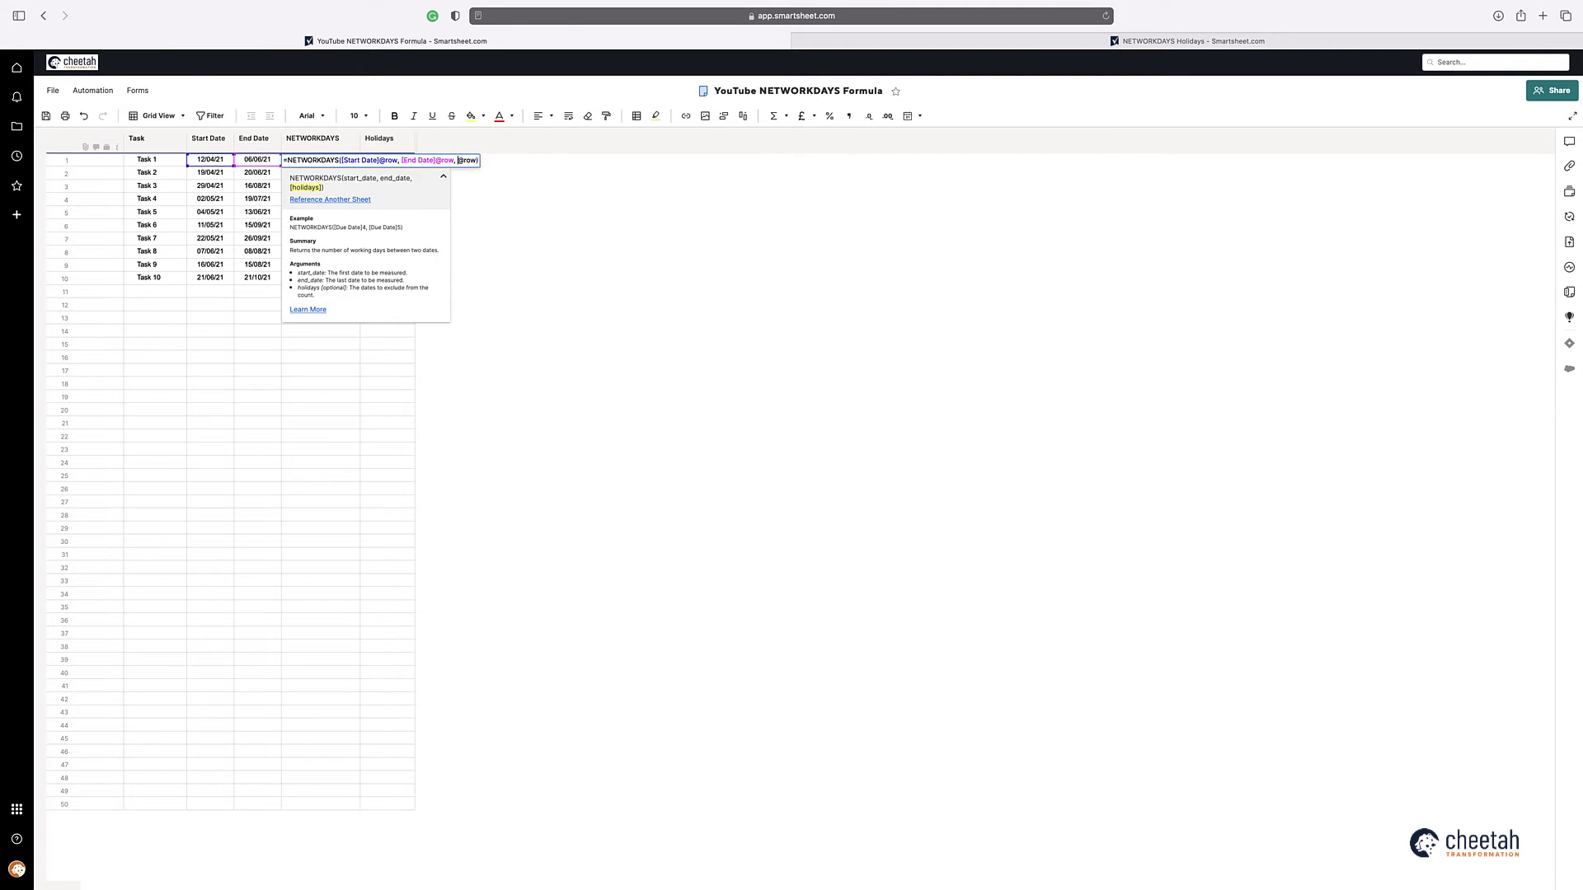
click(372, 200)
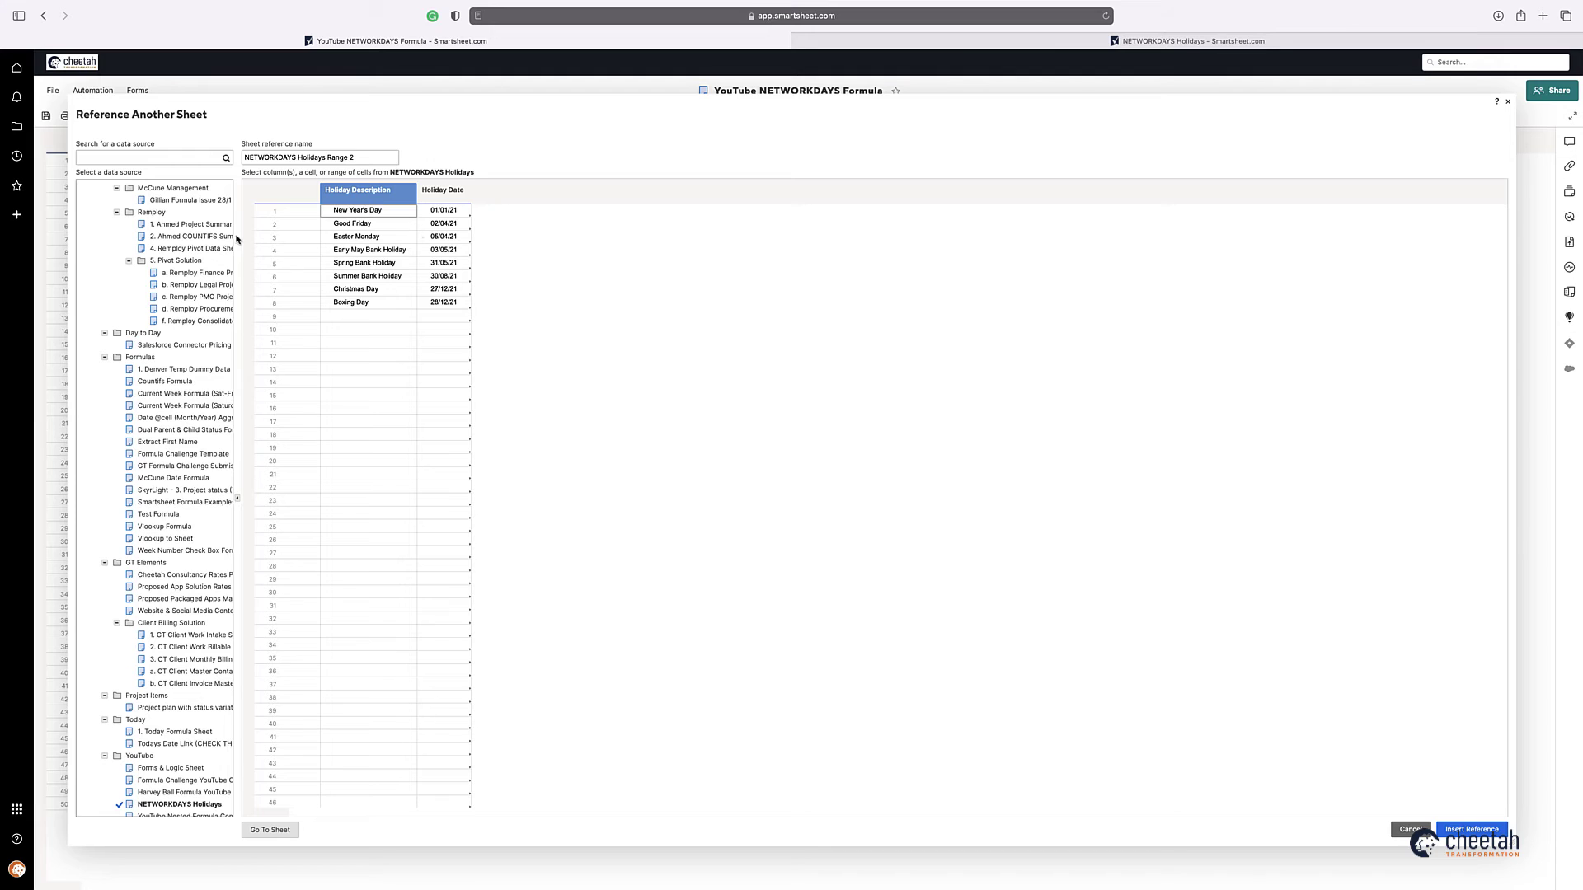
click(445, 189)
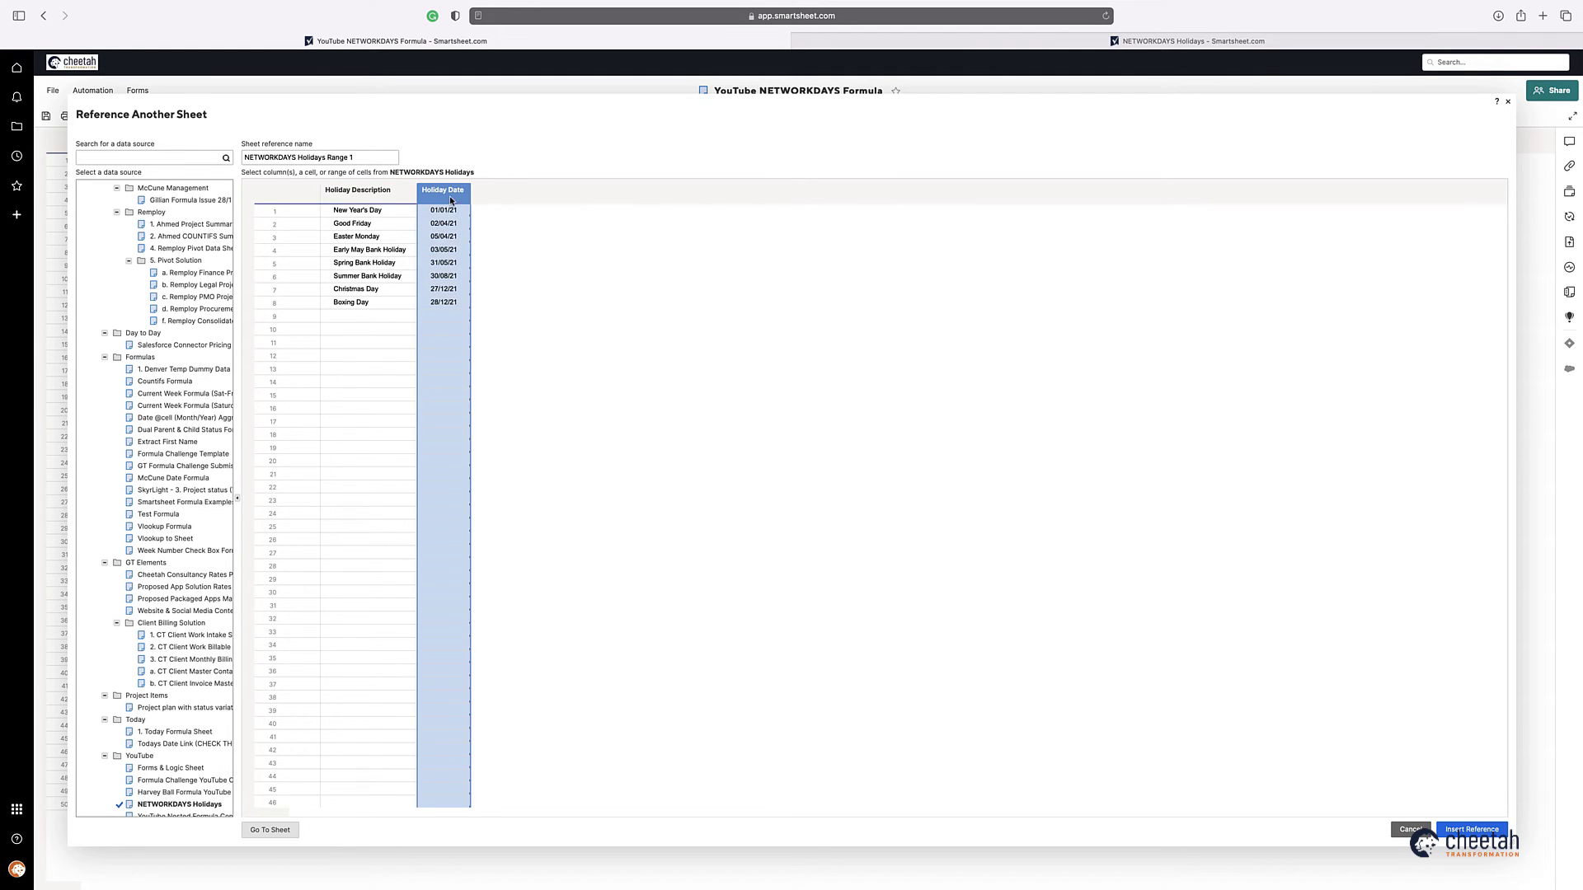
click(1471, 830)
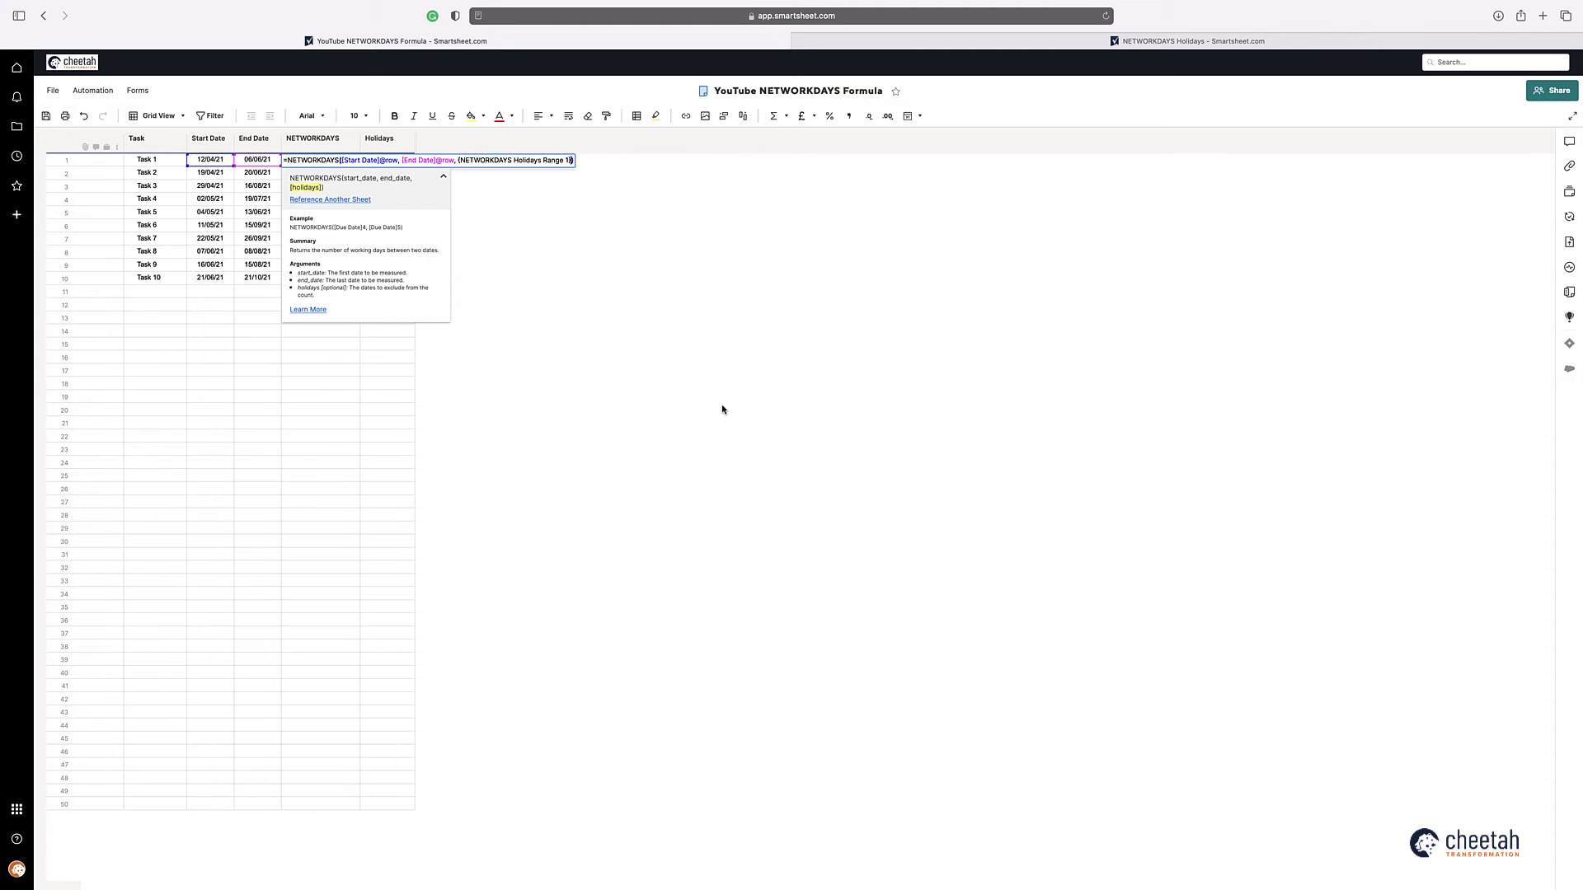
key(Return)
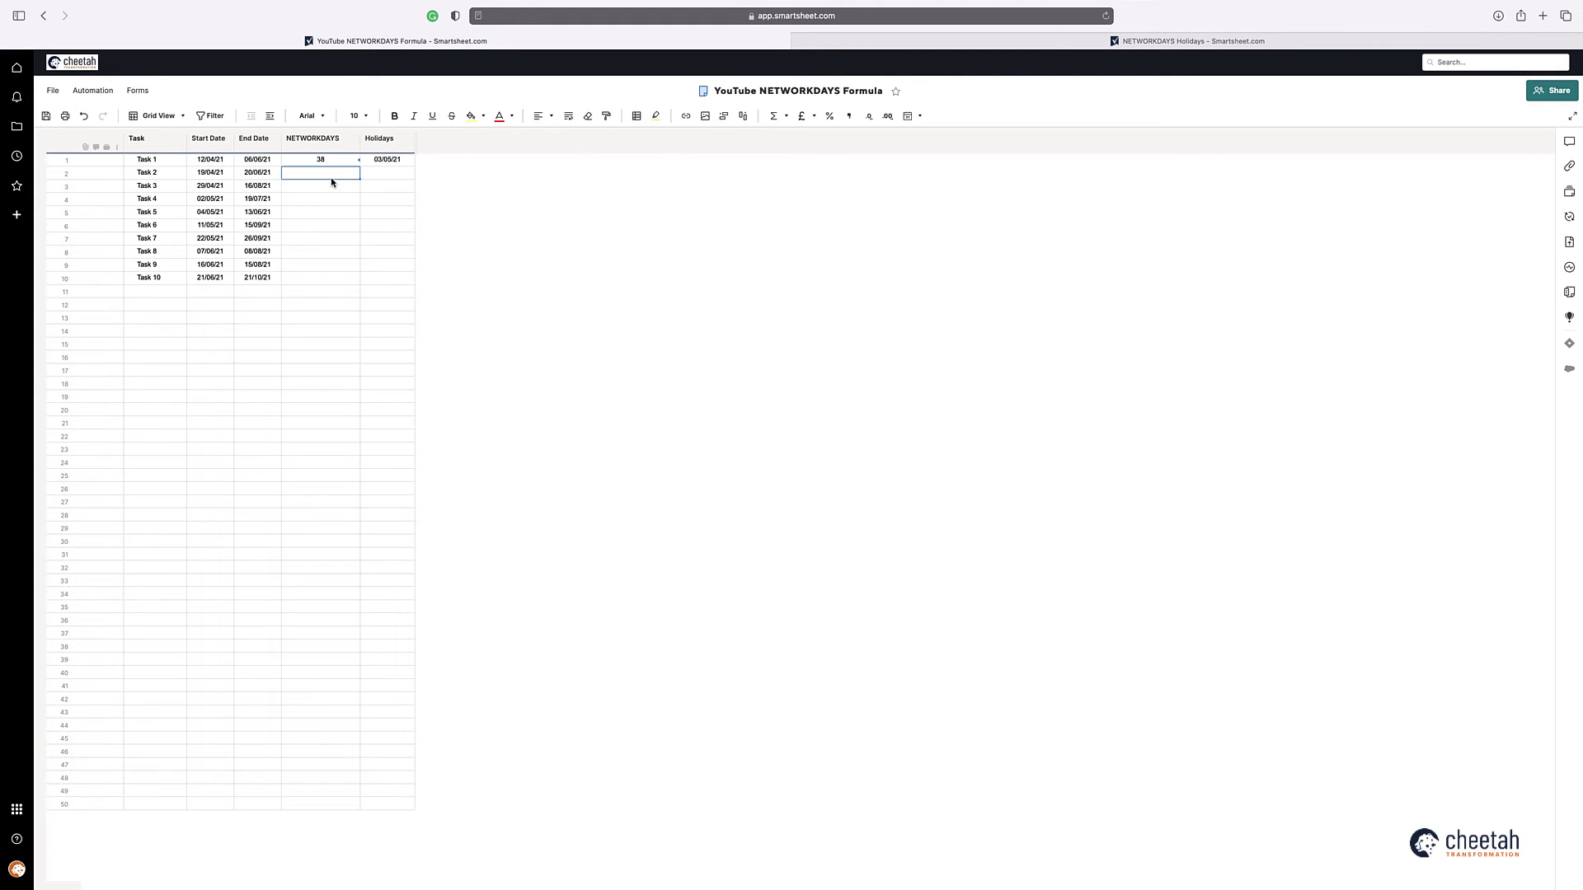
click(1021, 41)
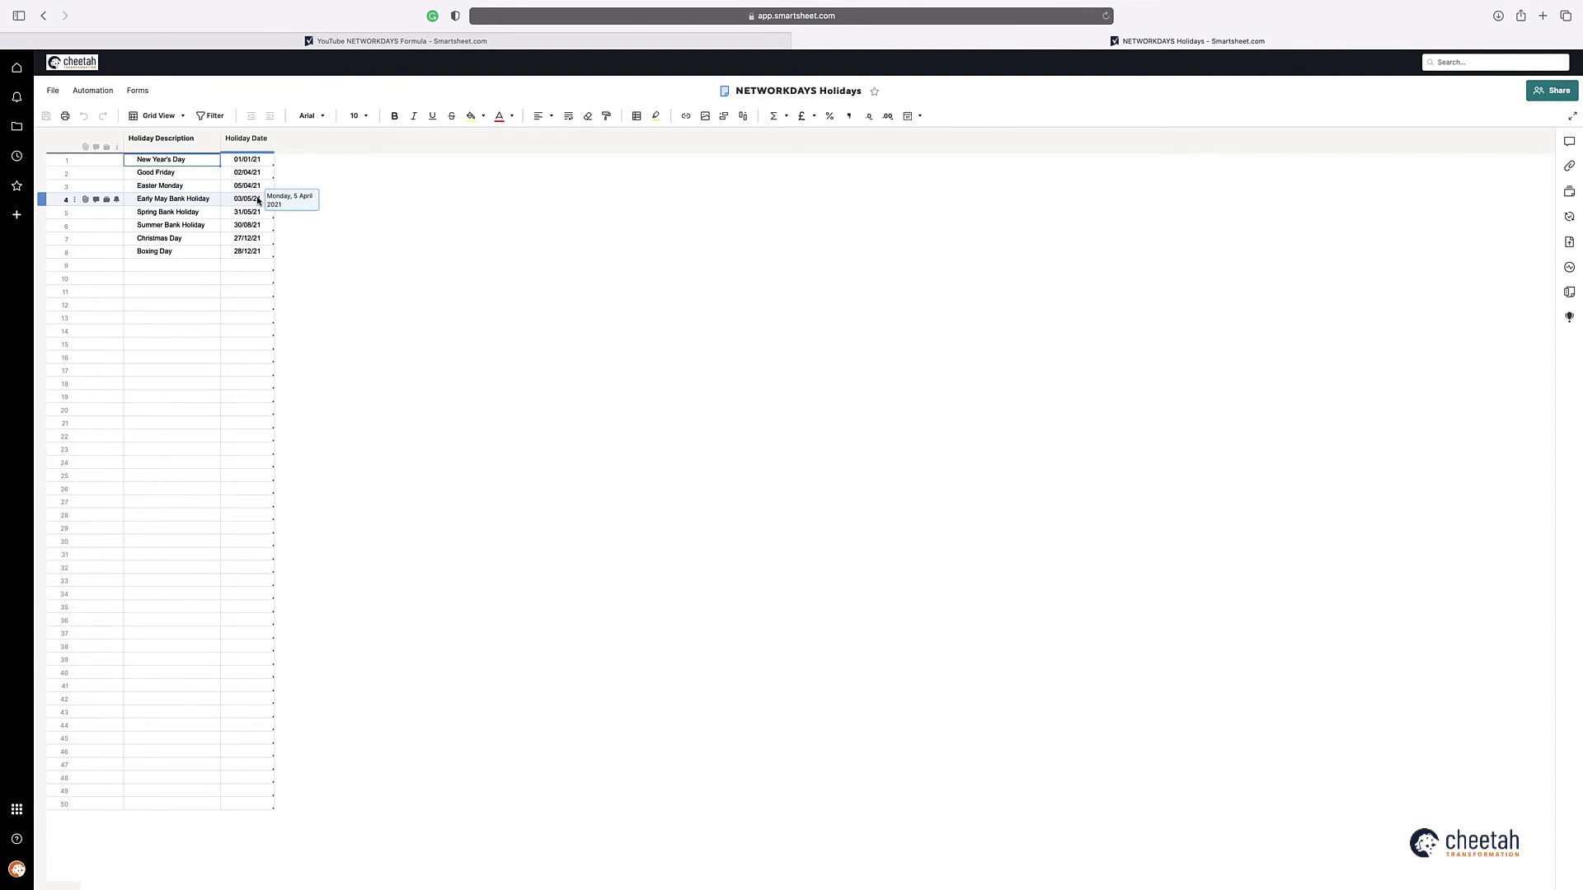
drag(252, 199, 258, 214)
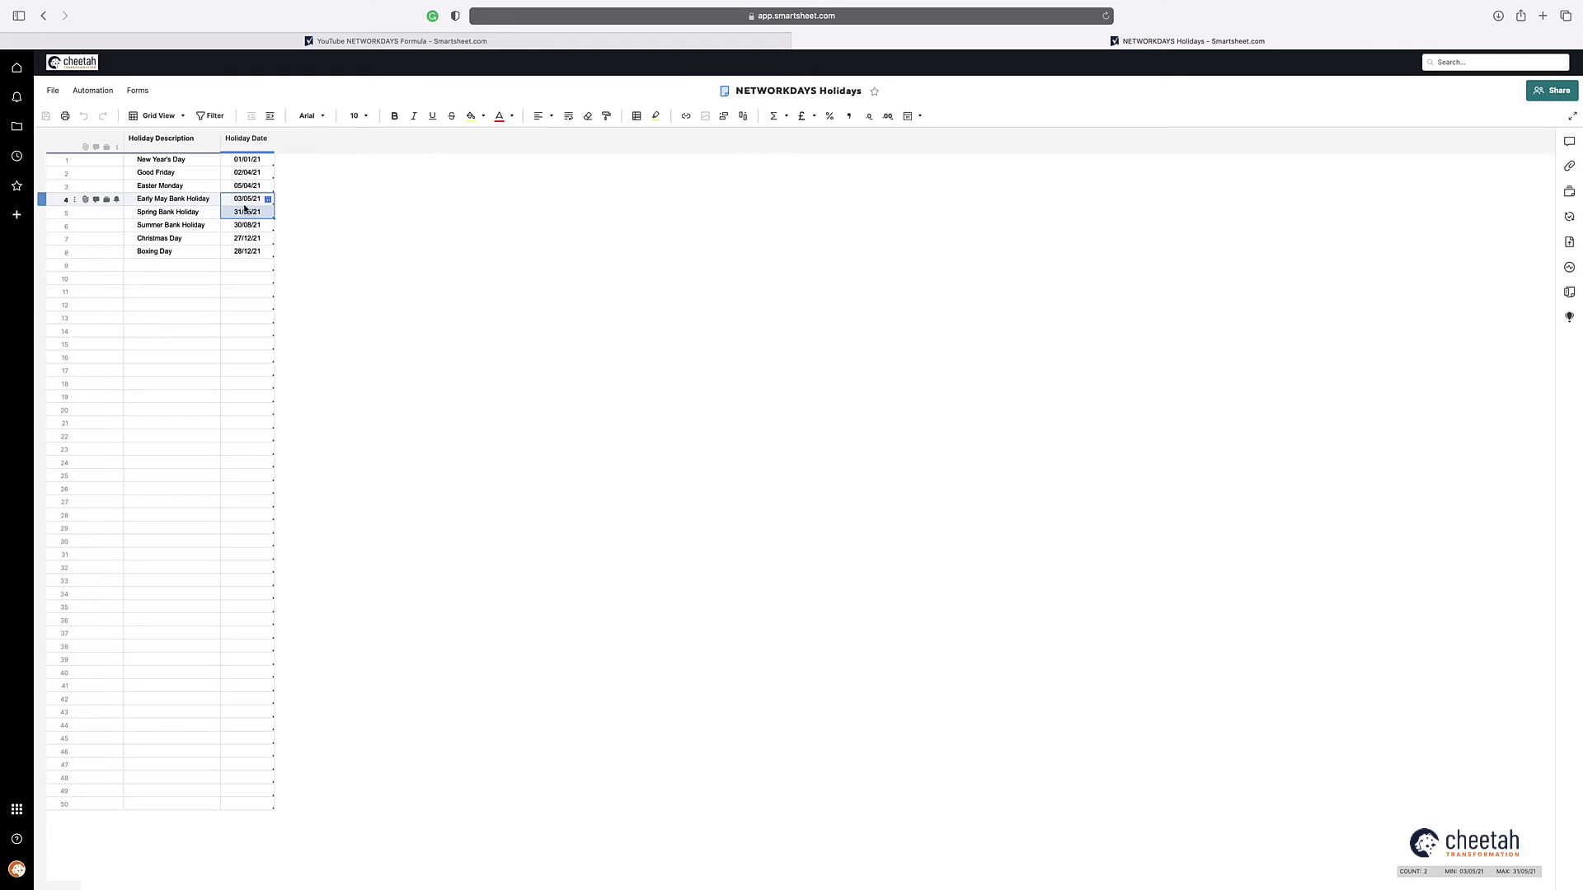
click(517, 43)
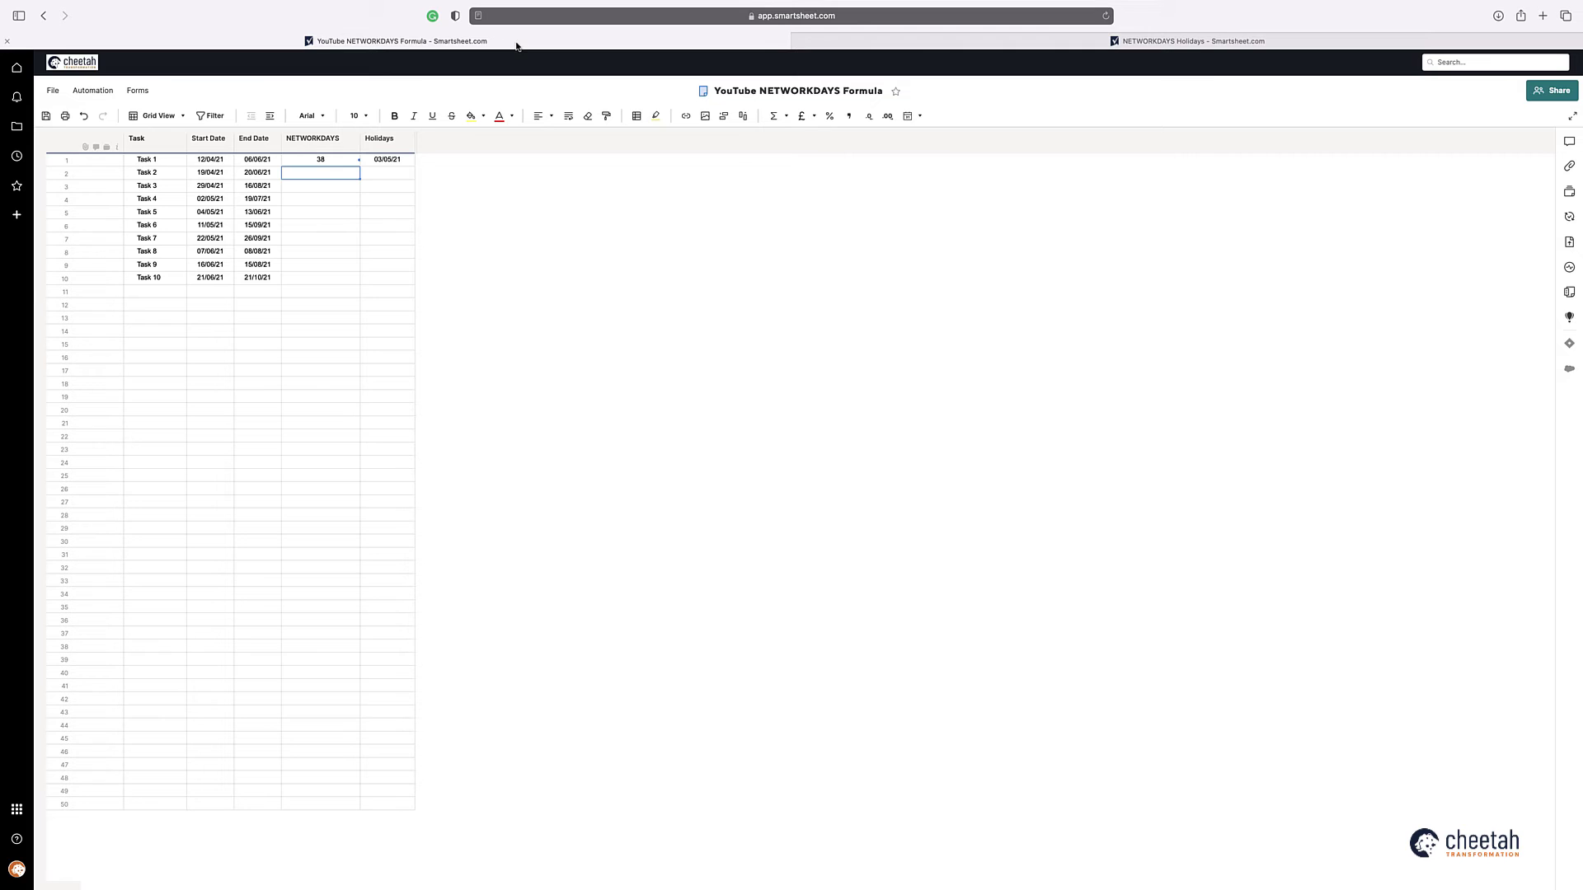
Convert Task 1's NETWORKDAYS formula to a column formula for all ten tasks.
click(337, 162)
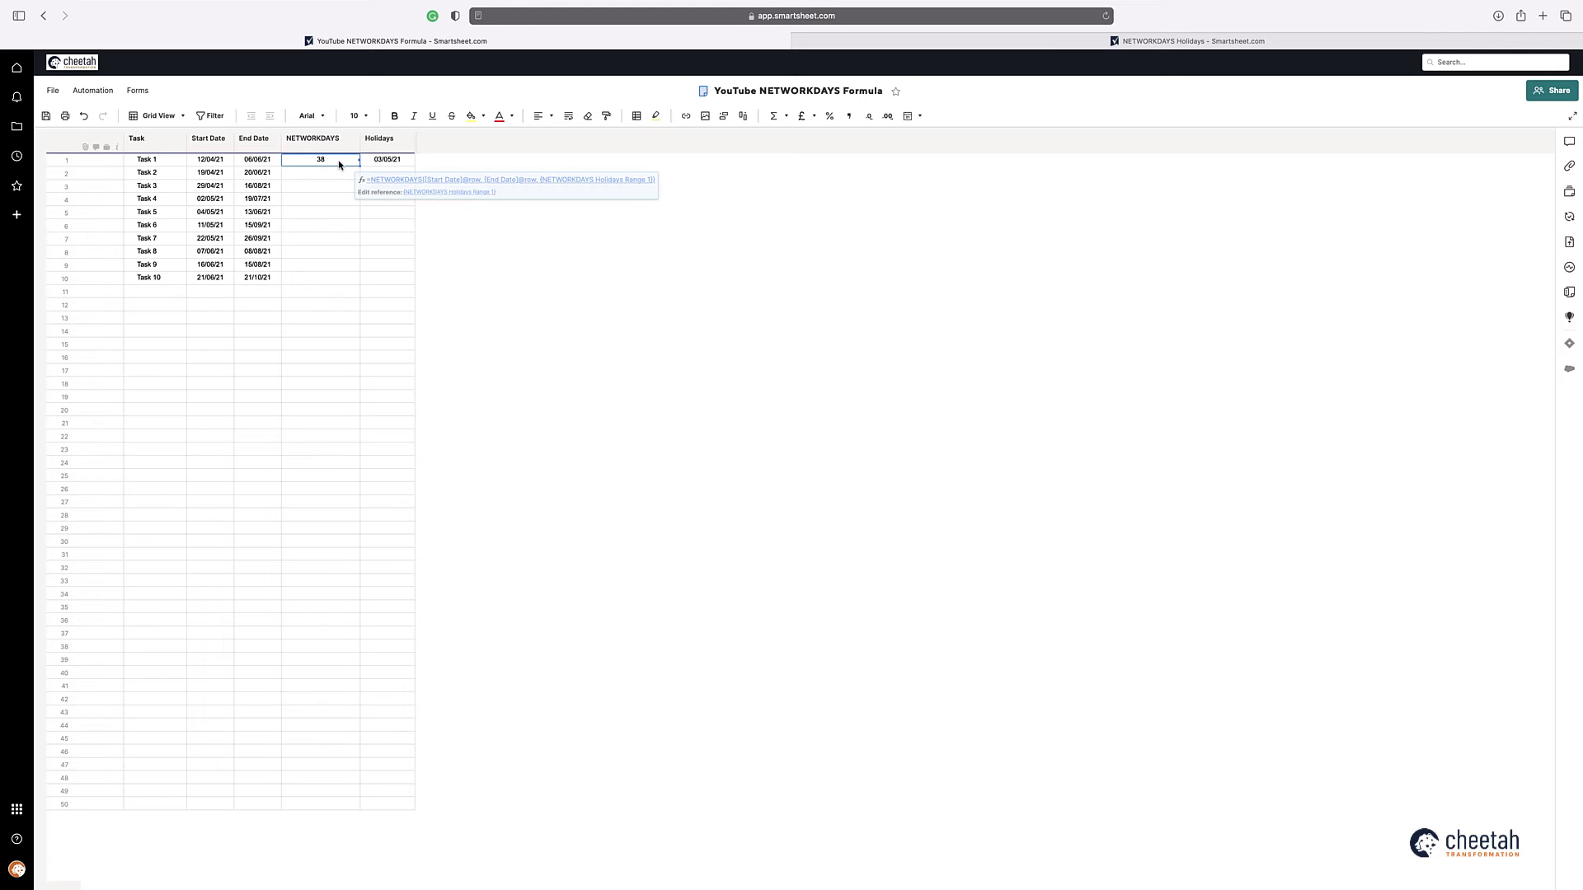
right_click(341, 165)
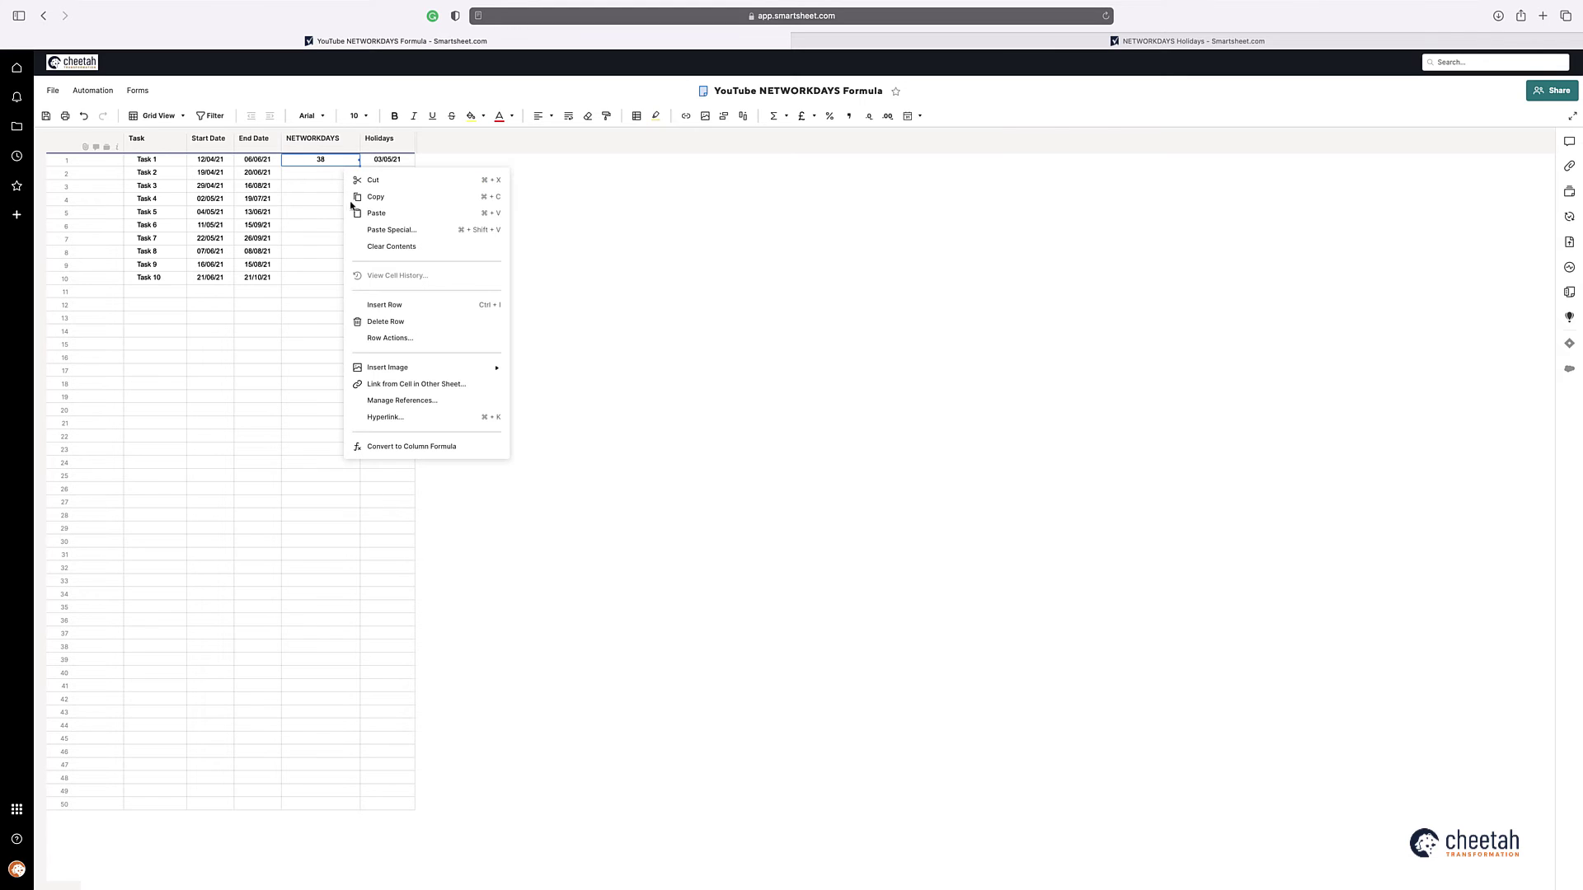
click(392, 448)
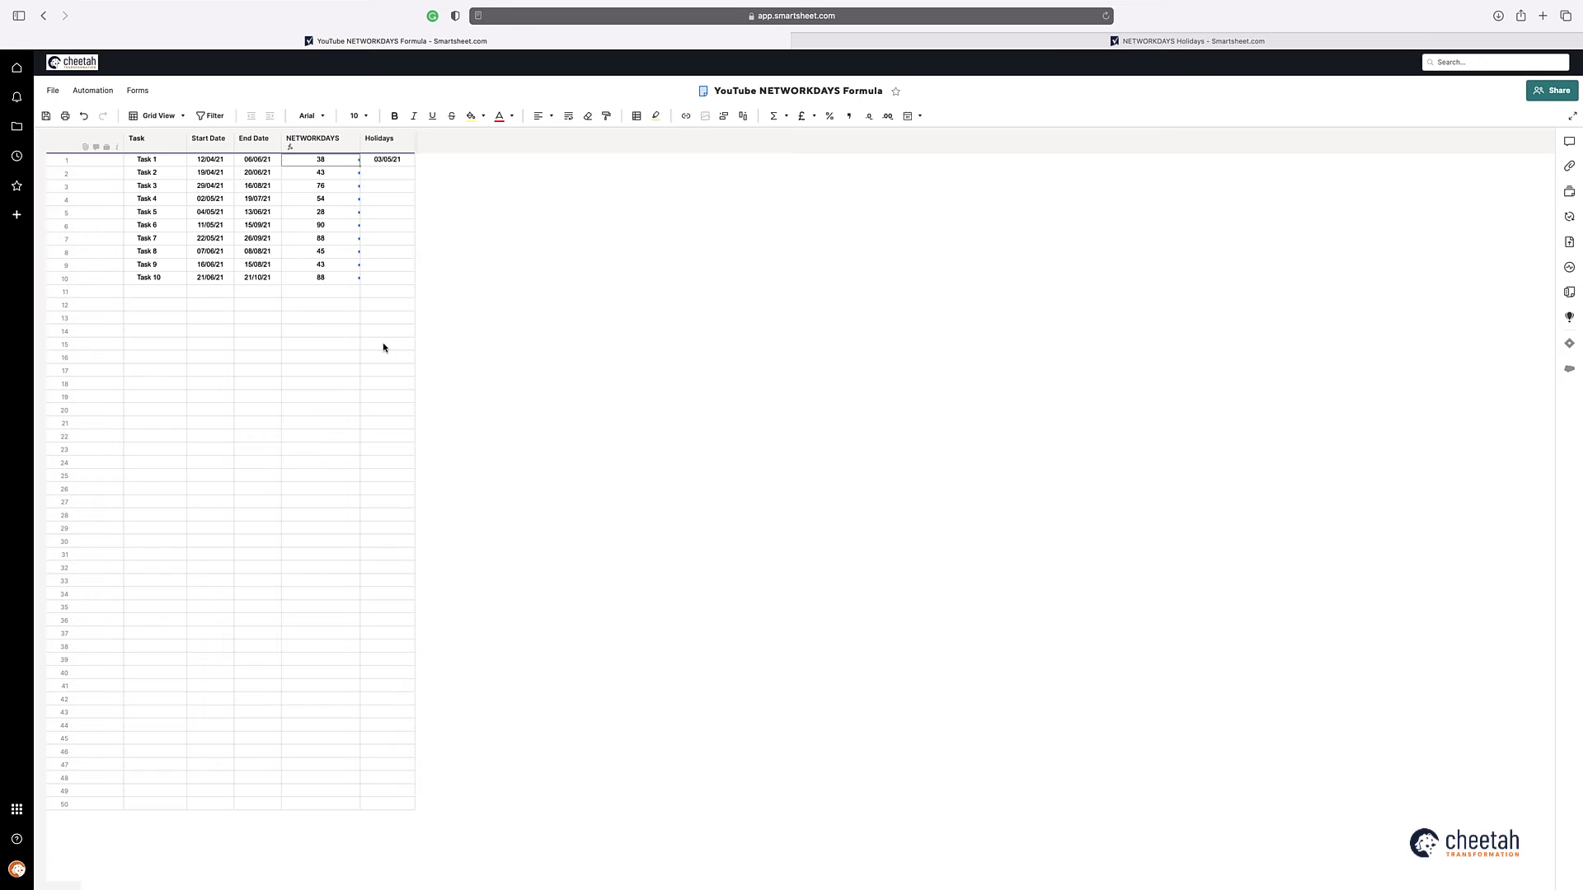